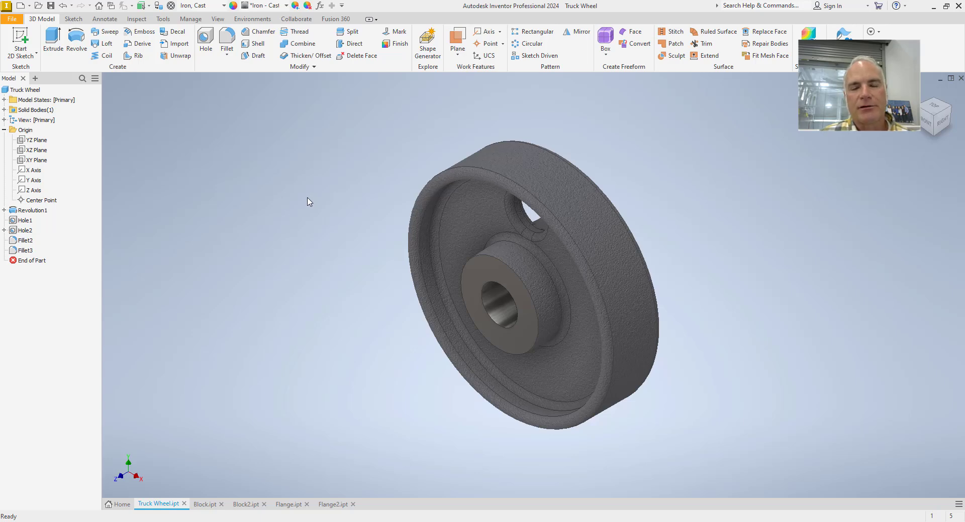
- Start a circular pattern with Hole2 and Fillet3 as features, ready to pick the rotation axis
left_click(48, 21)
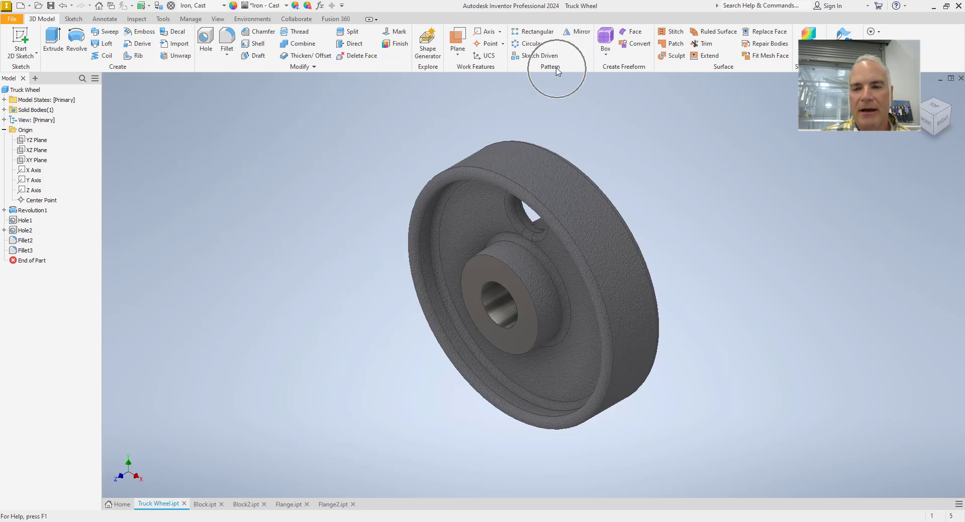
left_click(531, 45)
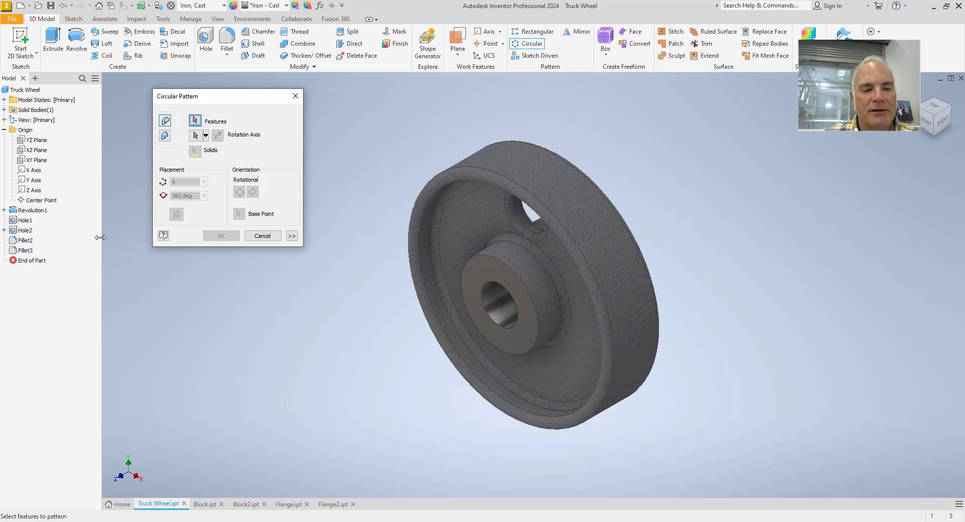
left_click(24, 230)
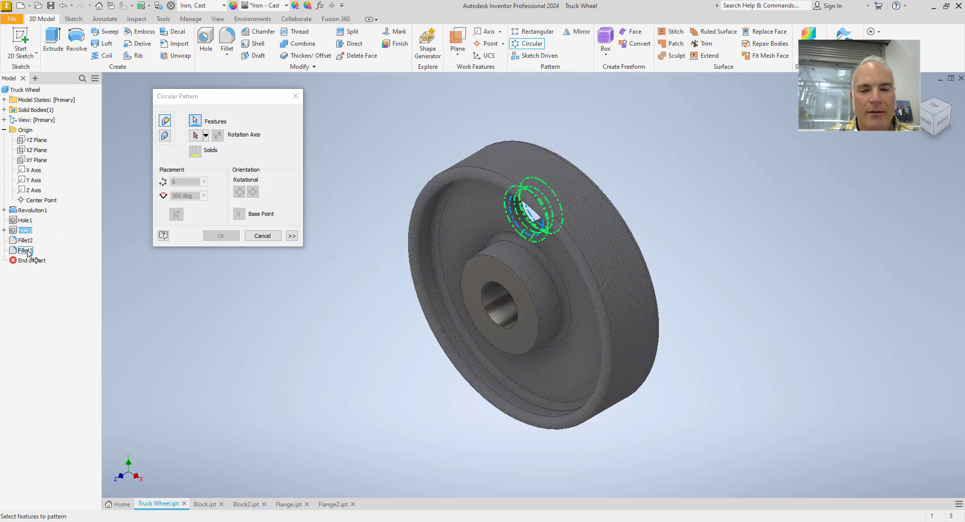
left_click(28, 251)
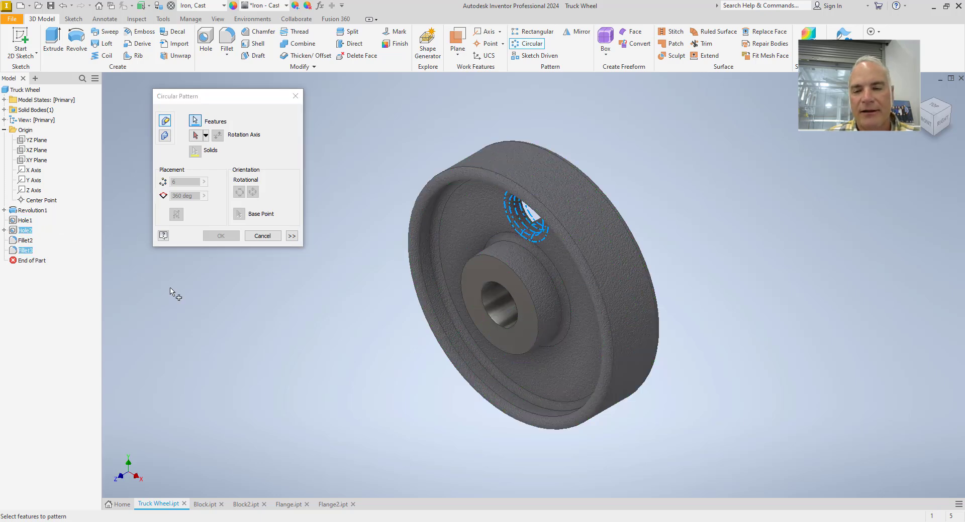
left_click(196, 137)
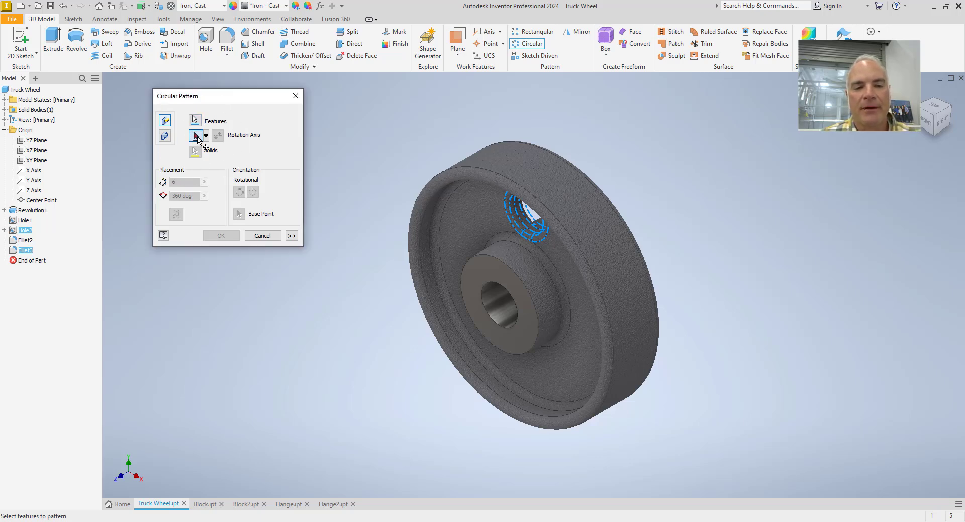
left_click(197, 139)
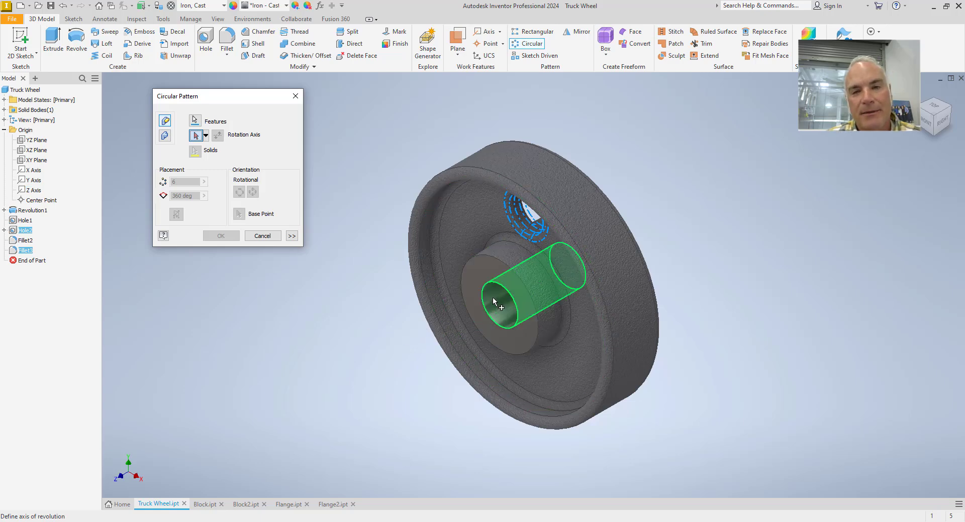
- Pattern the side hole and fillet 5 times over 360° around the wheel bore axis
left_click(493, 299)
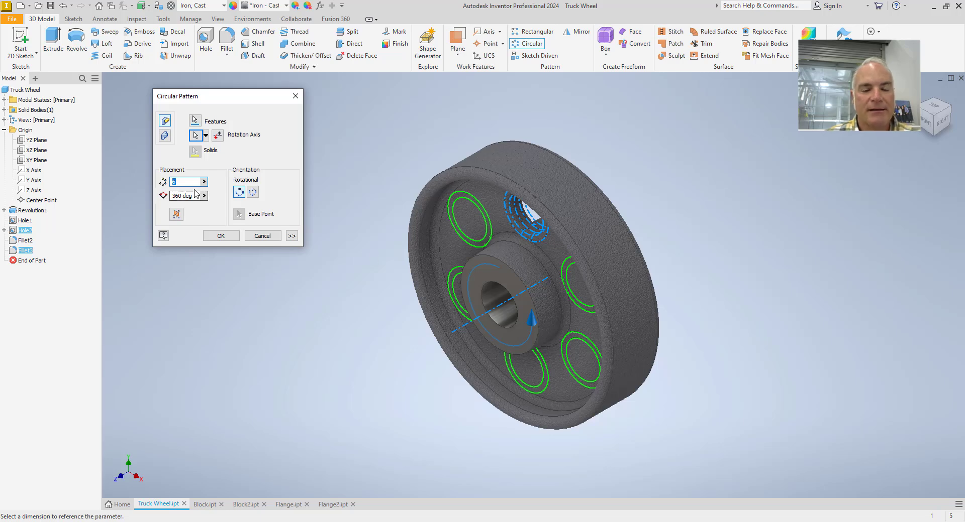
left_click(174, 183)
double_click(173, 182)
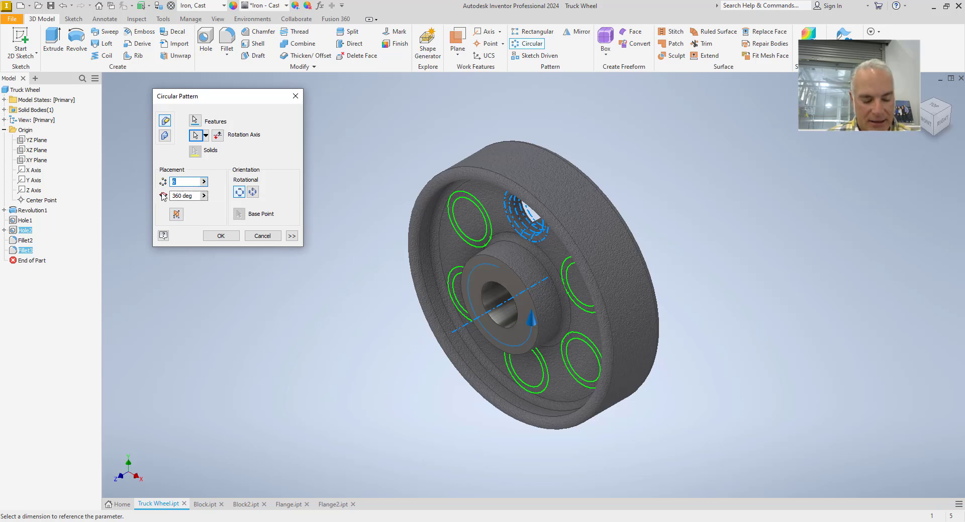
type("3")
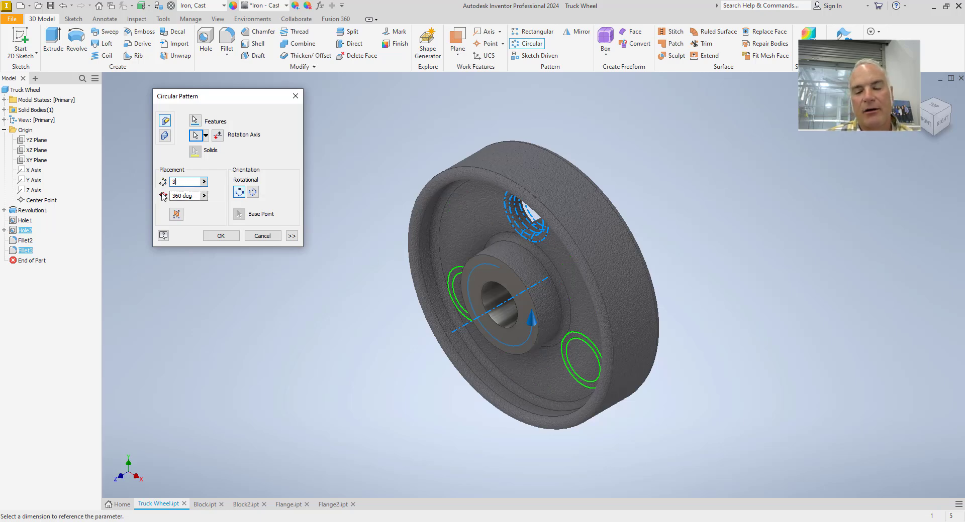
double_click(173, 196)
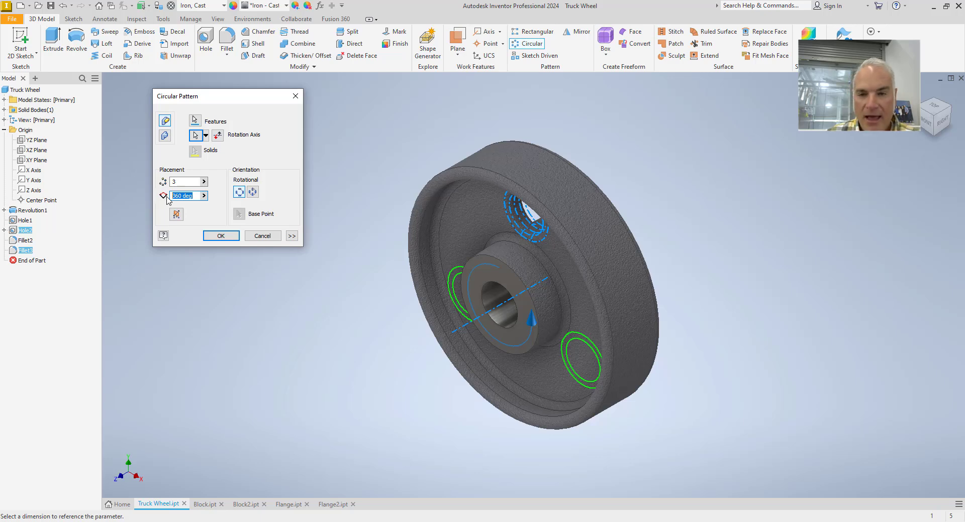
type("1")
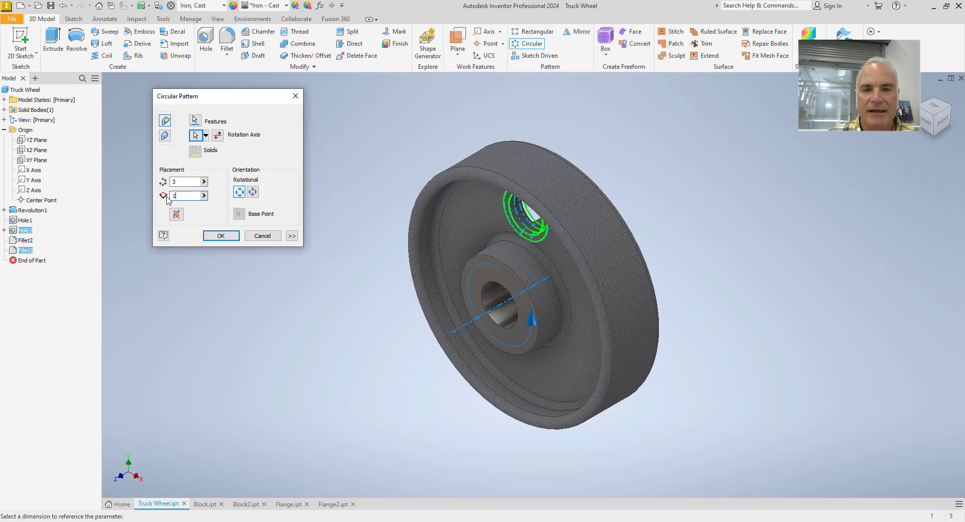
type("80")
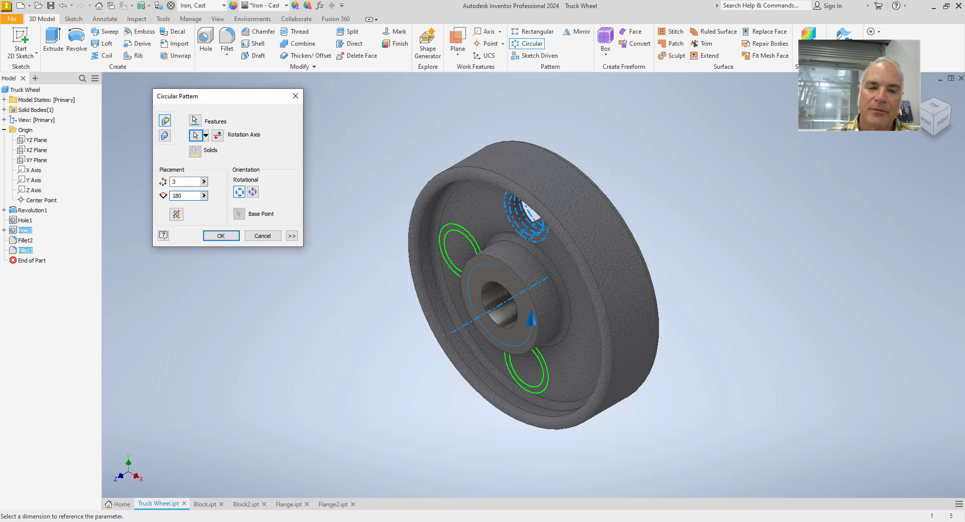
double_click(180, 196)
type("360")
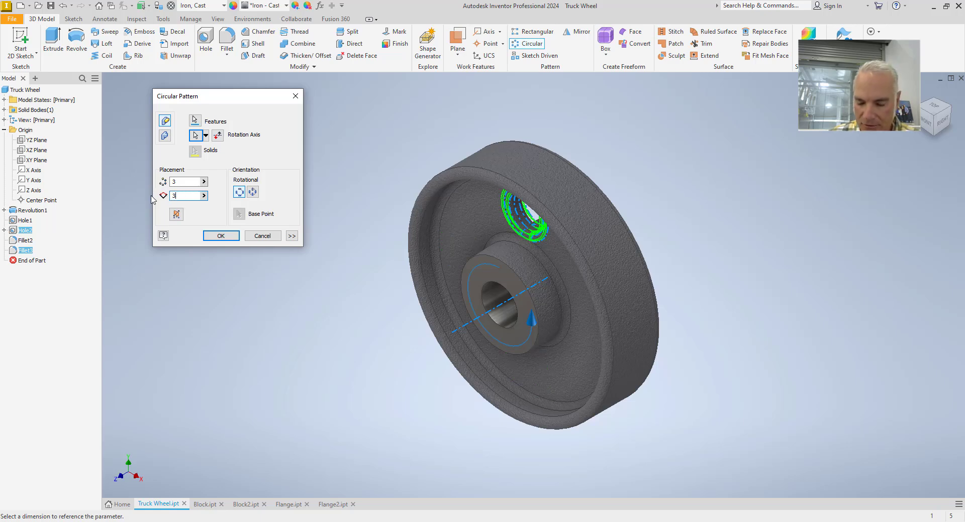
double_click(172, 182)
type("5")
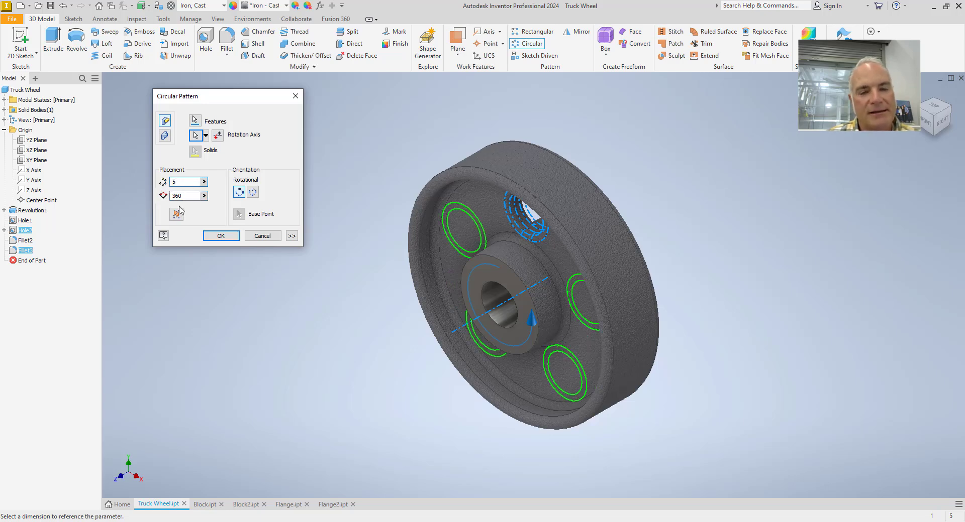
left_click(228, 236)
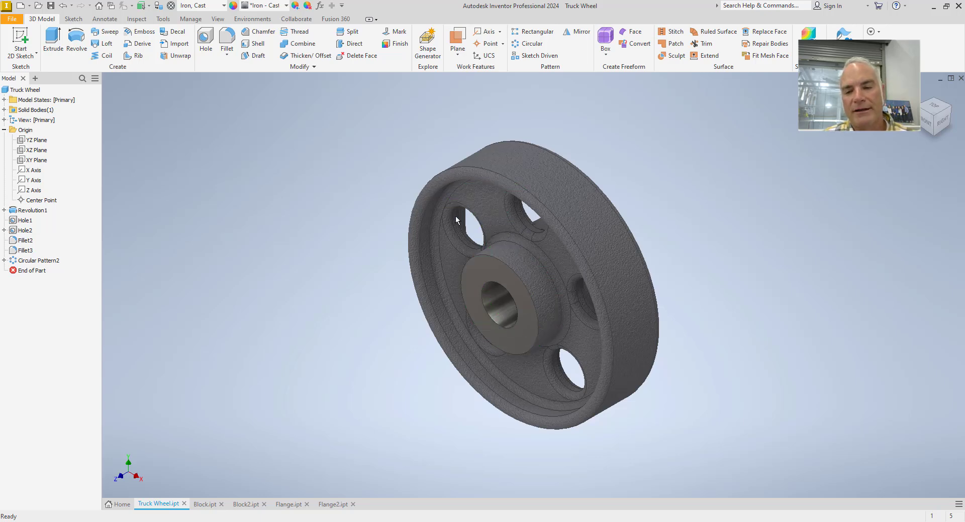
- Edit Circular Pattern2 to 6 occurrences so six lightening holes ring the wheel
mouse_move(427, 213)
middle_mouse_down("shift")
mouse_move(419, 207)
mouse_move(450, 187)
mouse_move(379, 209)
mouse_move(391, 212)
mouse_move(338, 217)
mouse_move(353, 209)
middle_mouse_up("shift")
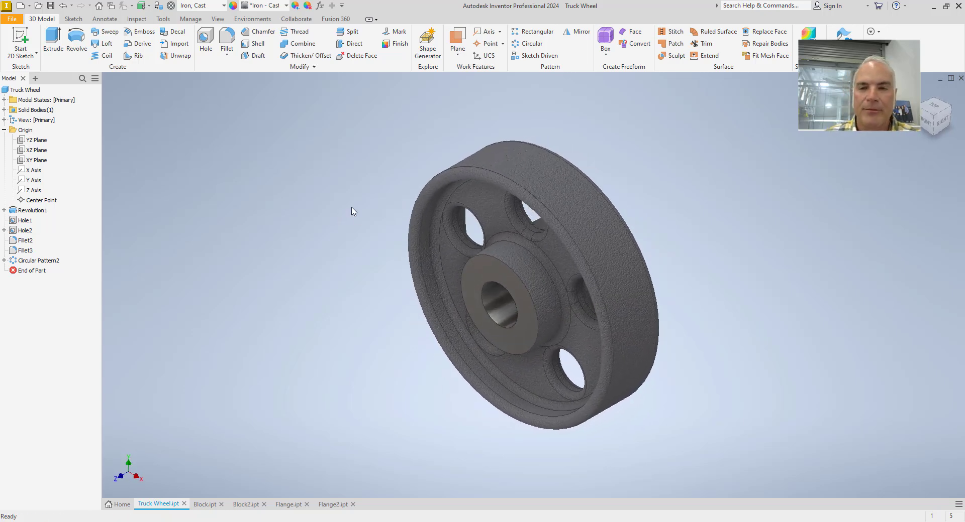
double_click(13, 266)
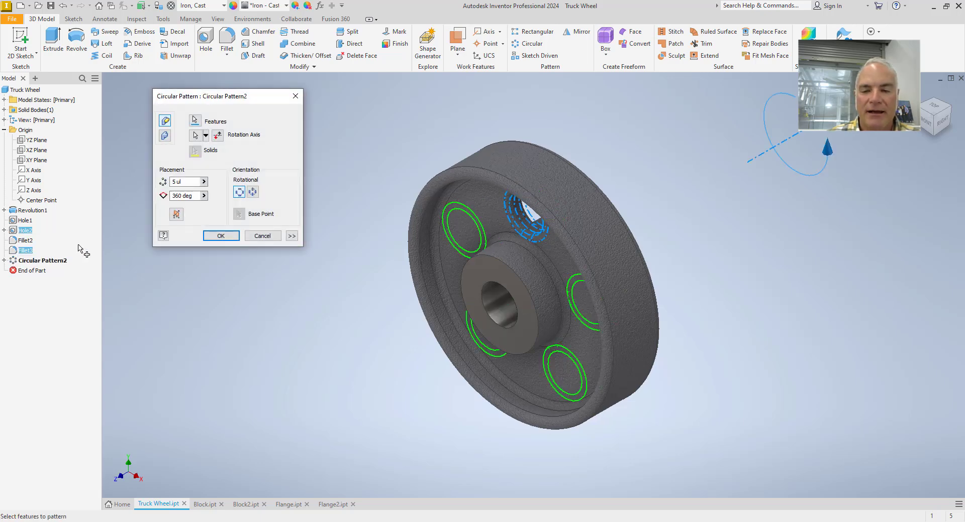
left_click(173, 182)
type("6")
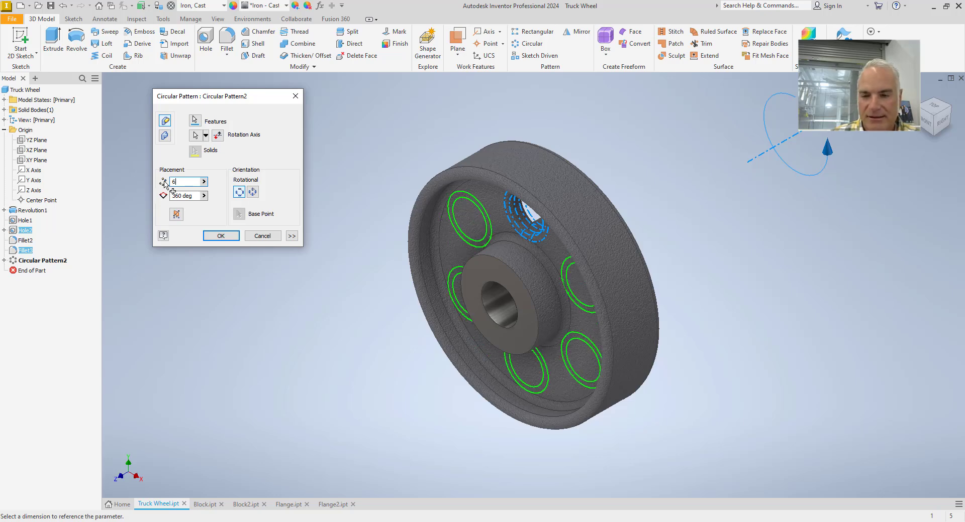
left_click(217, 237)
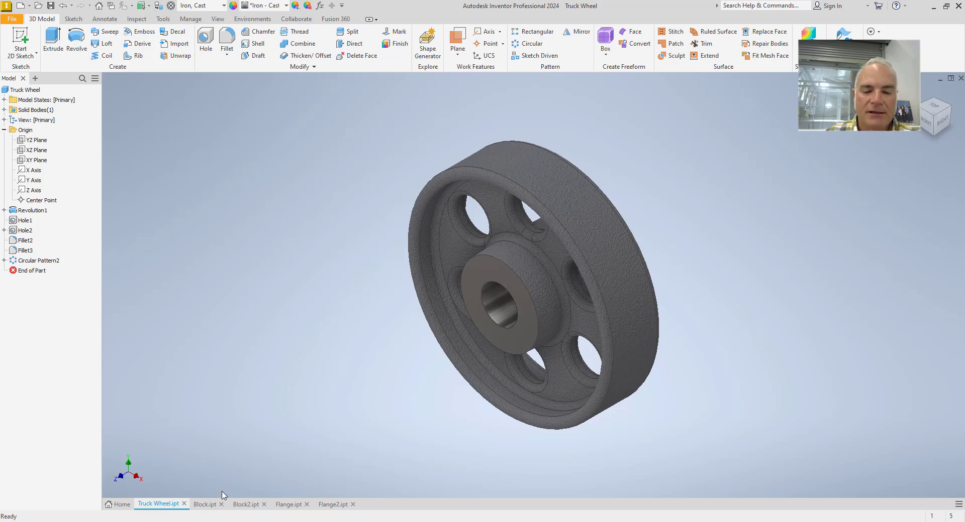
- Switch to the Block.ipt part and orbit the view around the block
left_click(211, 505)
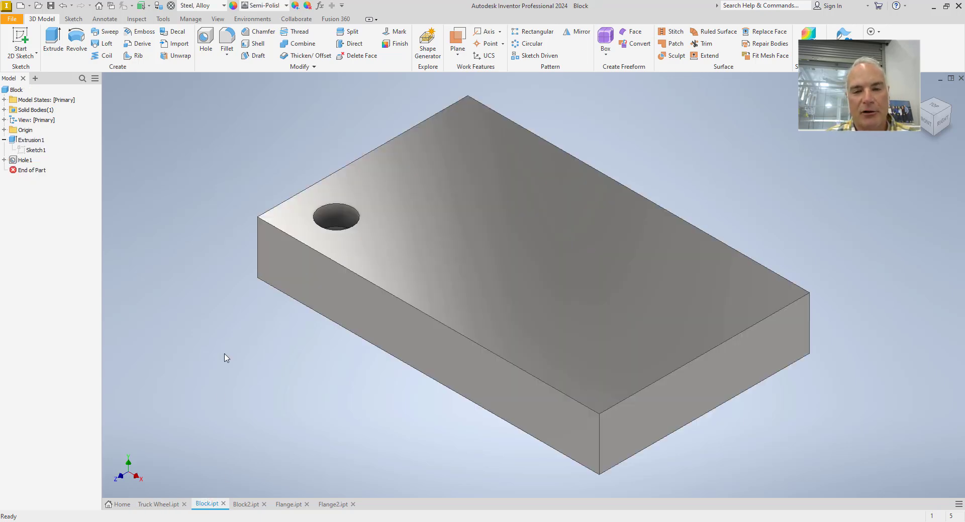
mouse_move(438, 236)
middle_mouse_down("shift")
mouse_move(440, 259)
mouse_move(435, 222)
mouse_move(437, 229)
middle_mouse_up("shift")
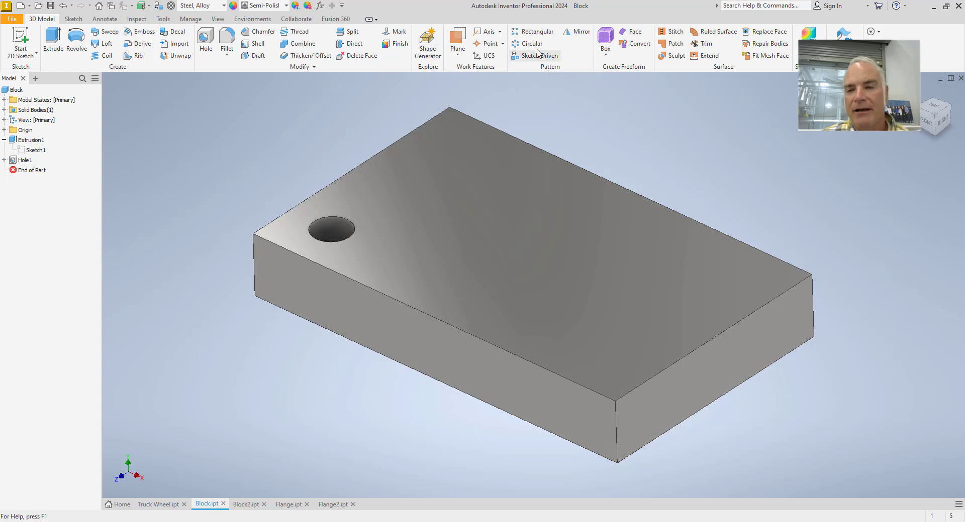
- Rectangular-pattern Block's Hole1 along the back top edge: 3 copies spaced 1.25 in
left_click(534, 31)
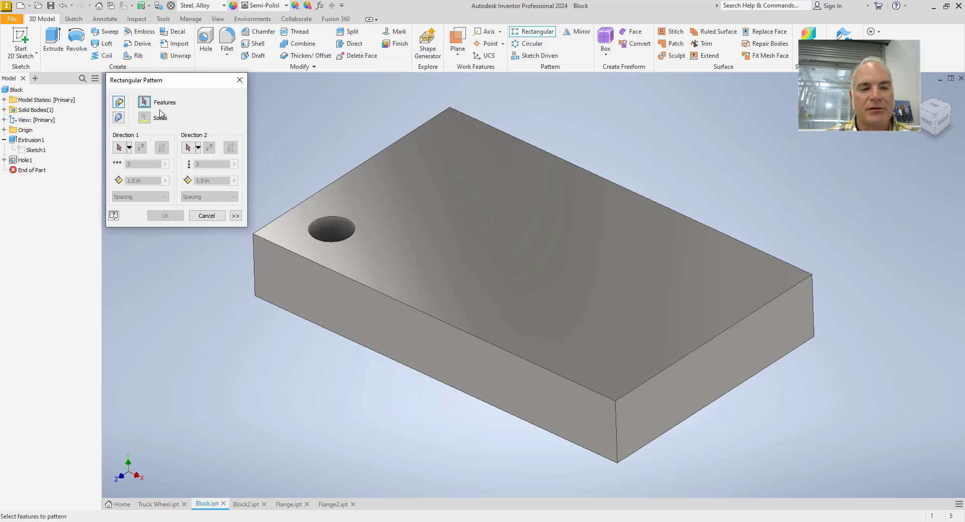
left_click(327, 231)
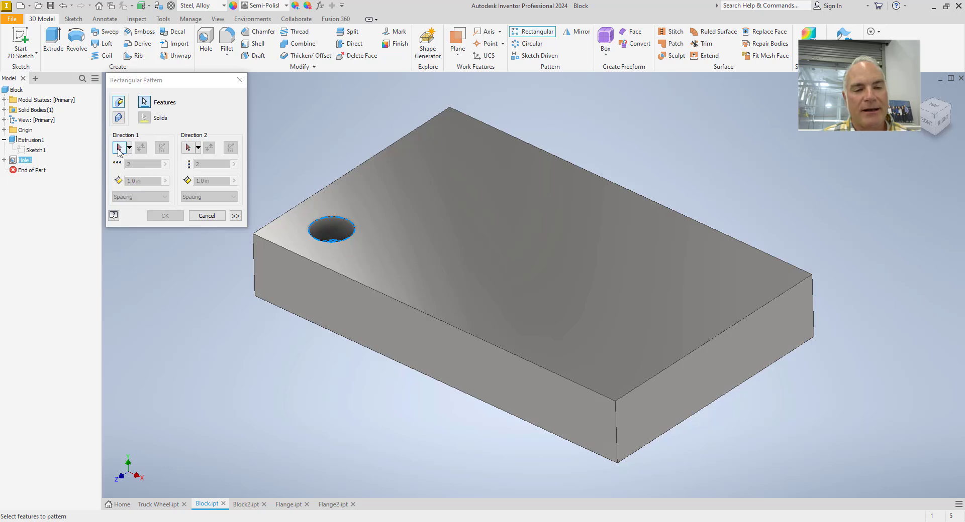
left_click(118, 149)
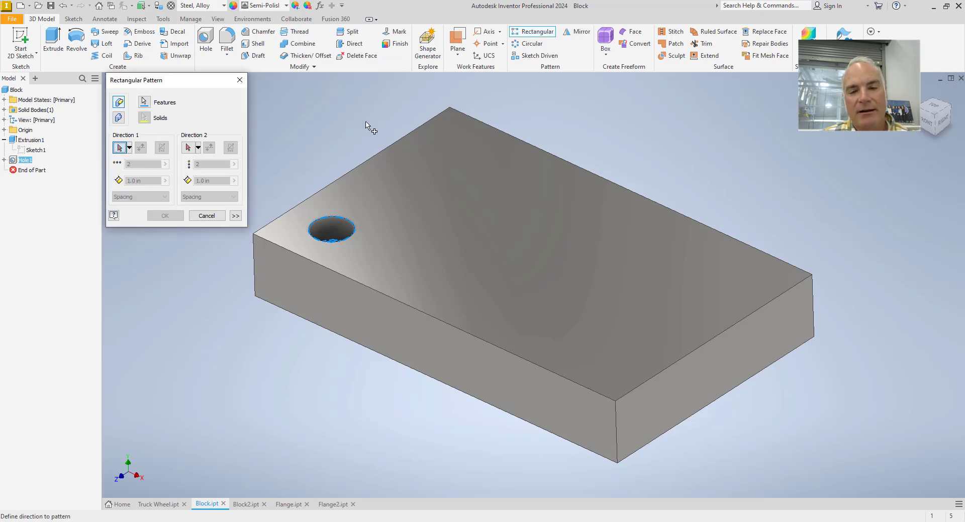
left_click(373, 159)
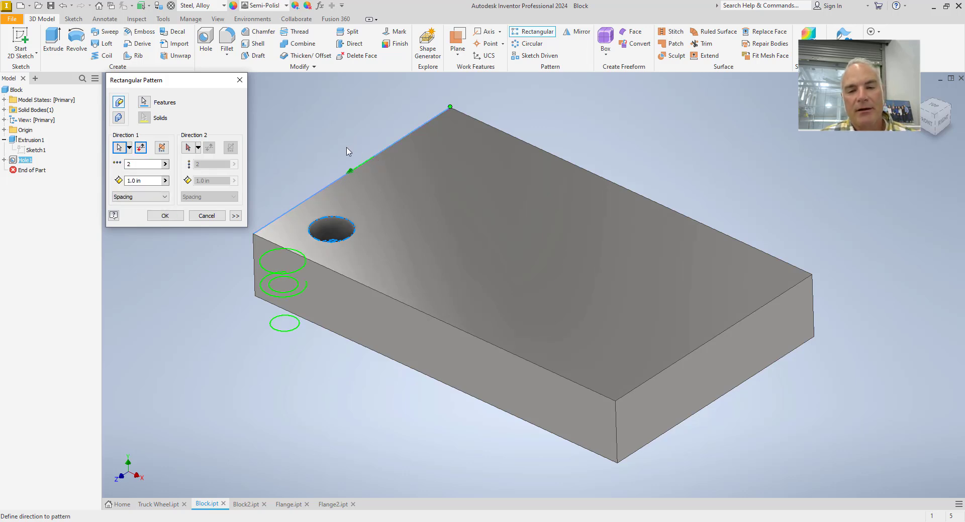
left_click(358, 179)
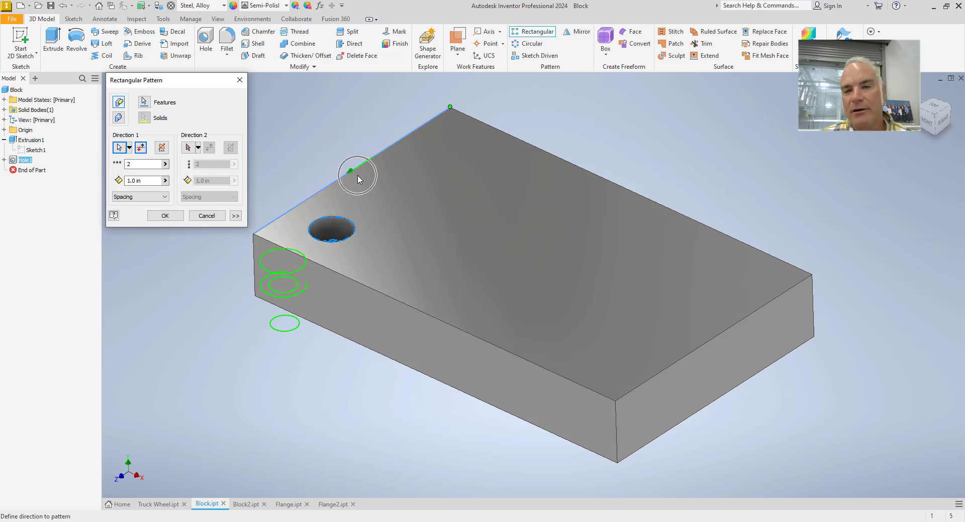
left_click(141, 151)
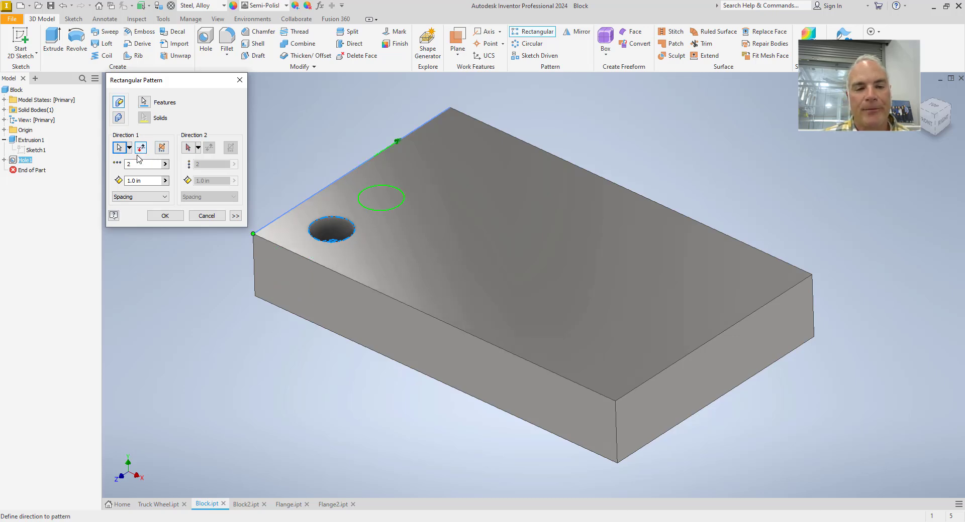
left_click(129, 165)
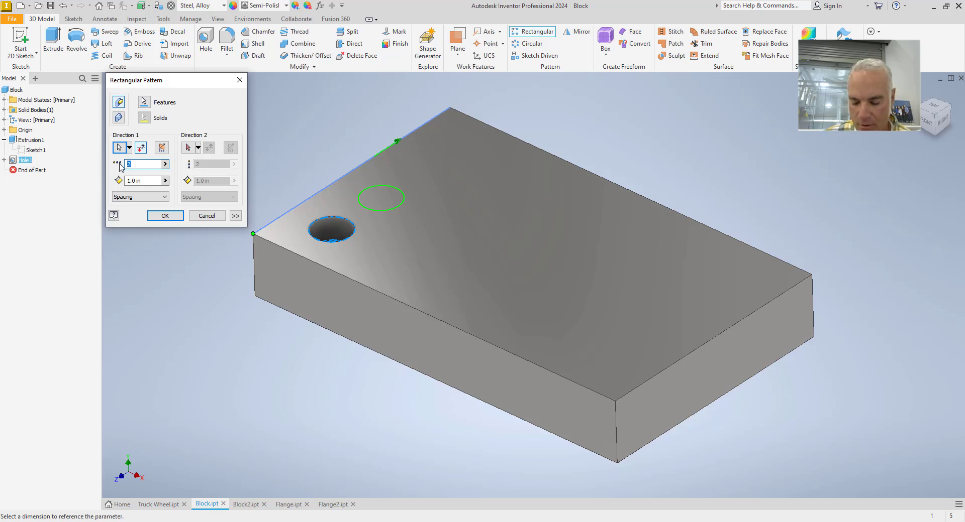
type("3")
left_click(127, 181)
type("1.25")
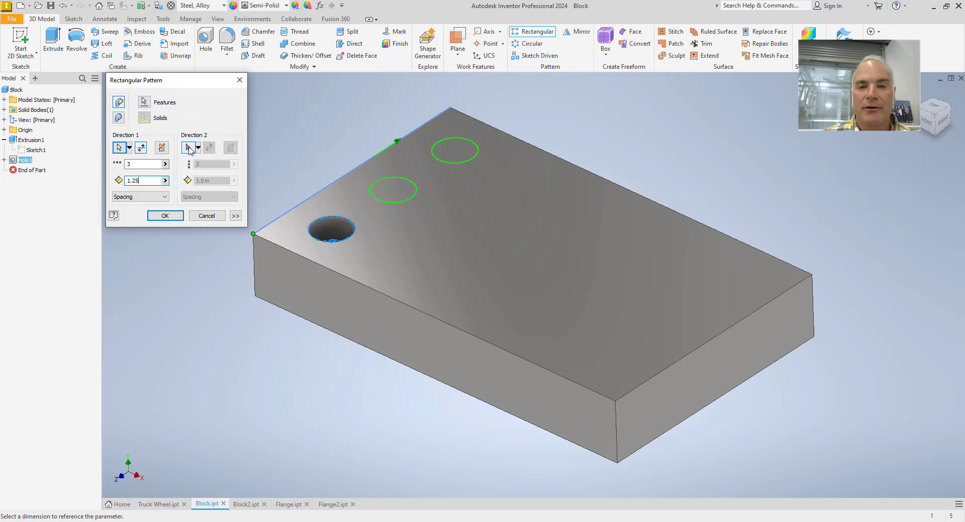
- Add Direction 2 along the front edge with 5 copies at 1.25, completing the 3 × 5 grid
left_click(189, 149)
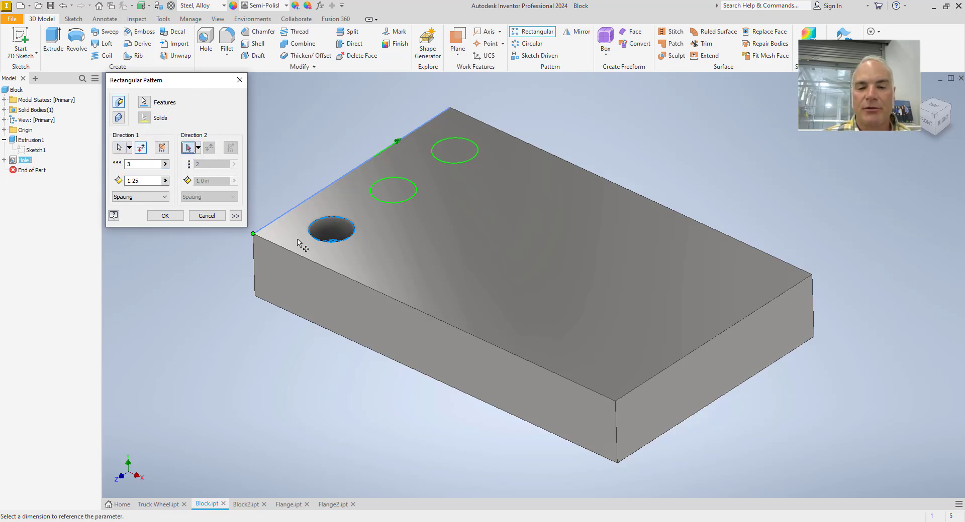
left_click(333, 275)
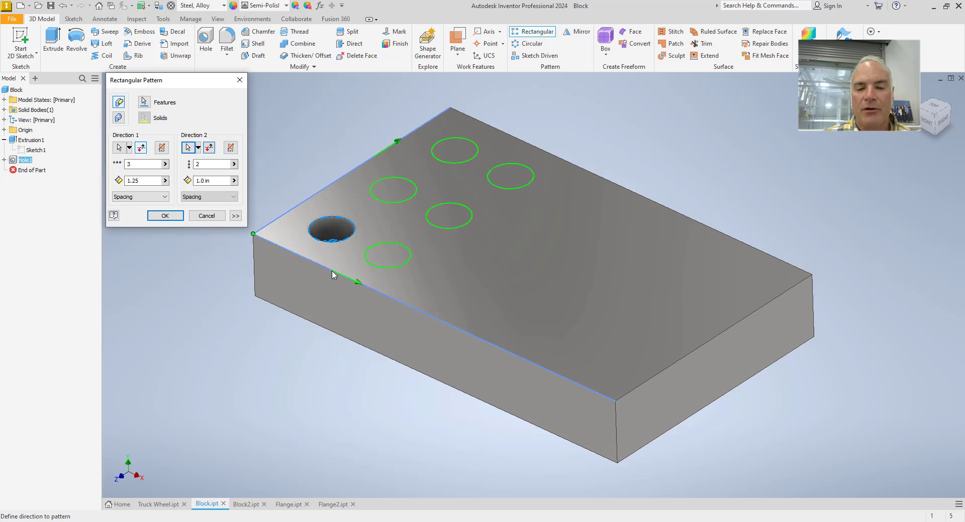
left_click(197, 165)
type("5")
key("Tab")
type("1.25")
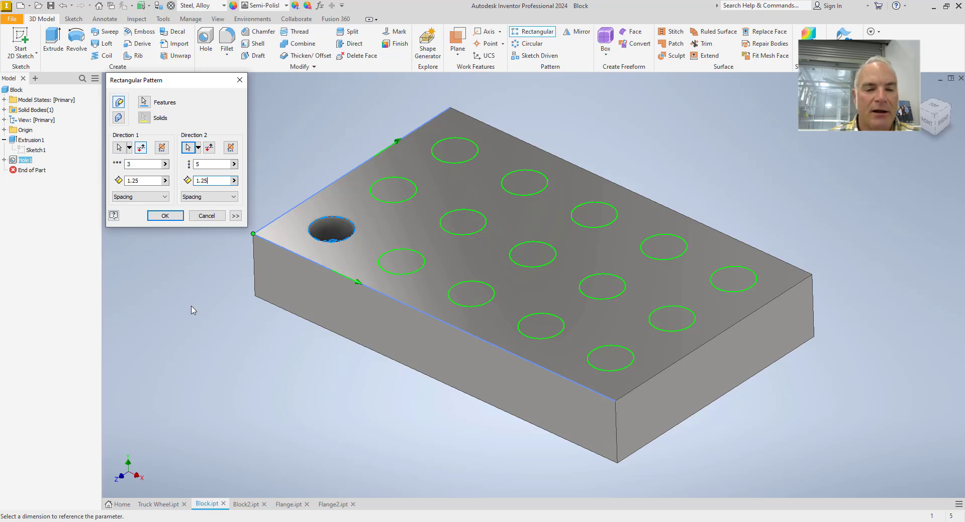
left_click(163, 217)
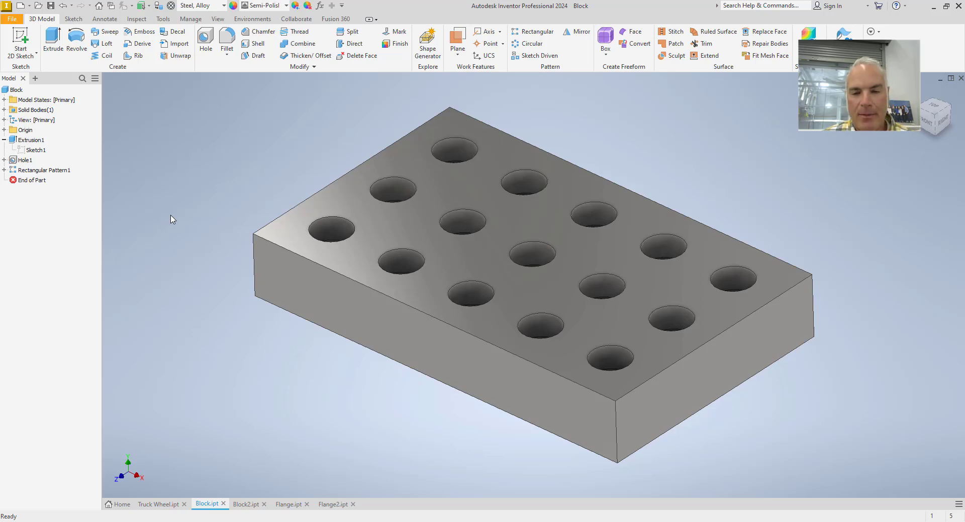
- Suppress one occurrence of Rectangular Pattern1, leaving the Block with 14 holes
middle_click_drag(170, 220, 166, 226, "shift")
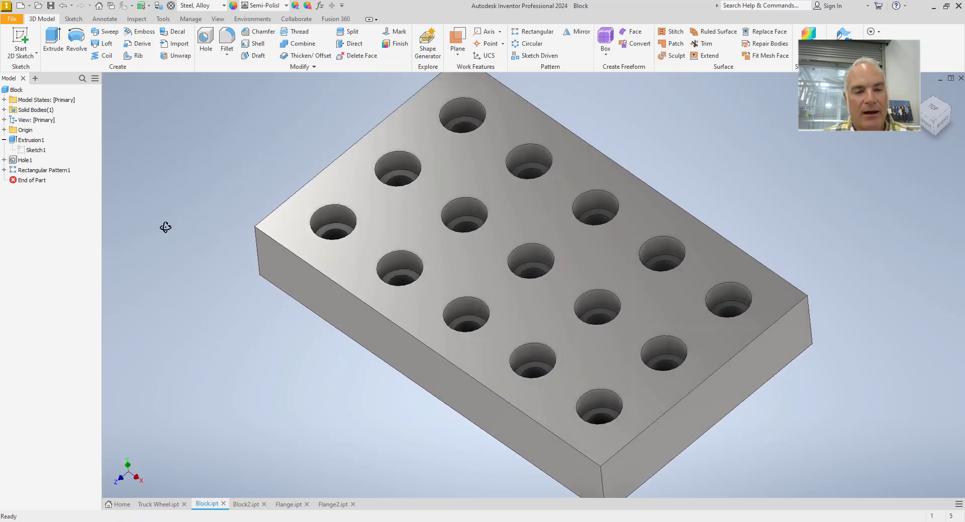
left_click(4, 171)
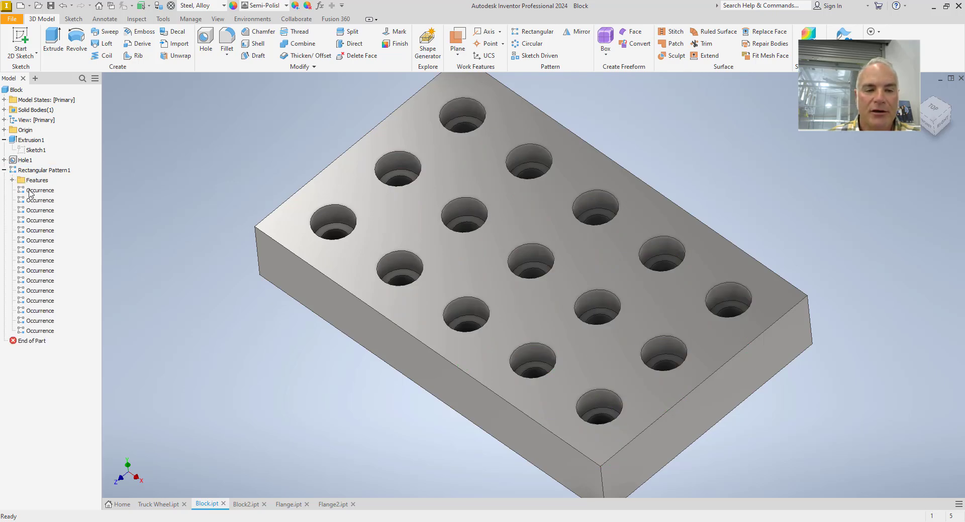
right_click(40, 324)
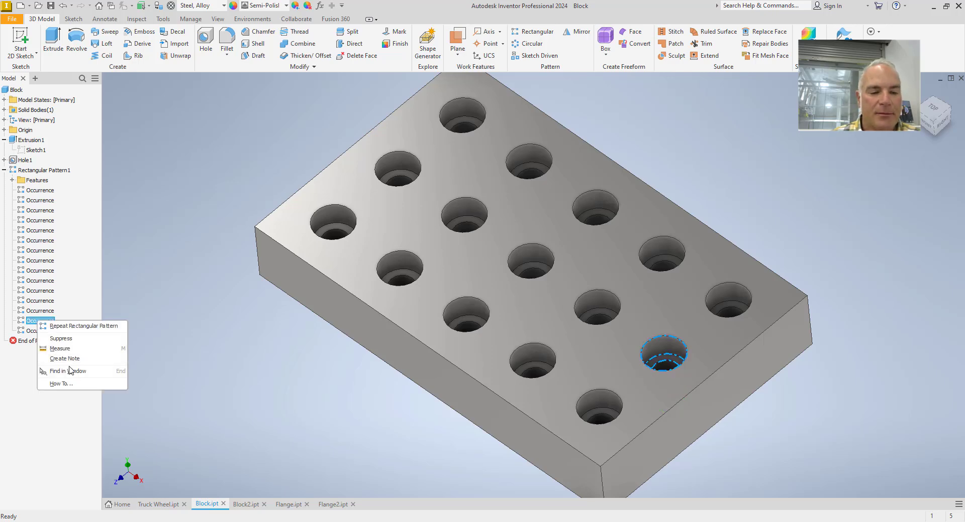
left_click(64, 339)
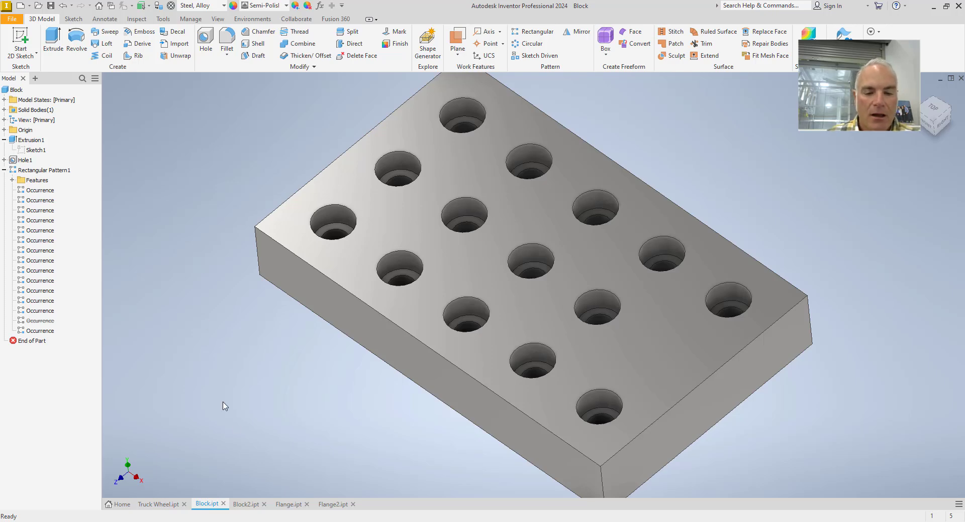
- Open Block2.ipt, view it from the Top, then return to the home view
left_click(250, 504)
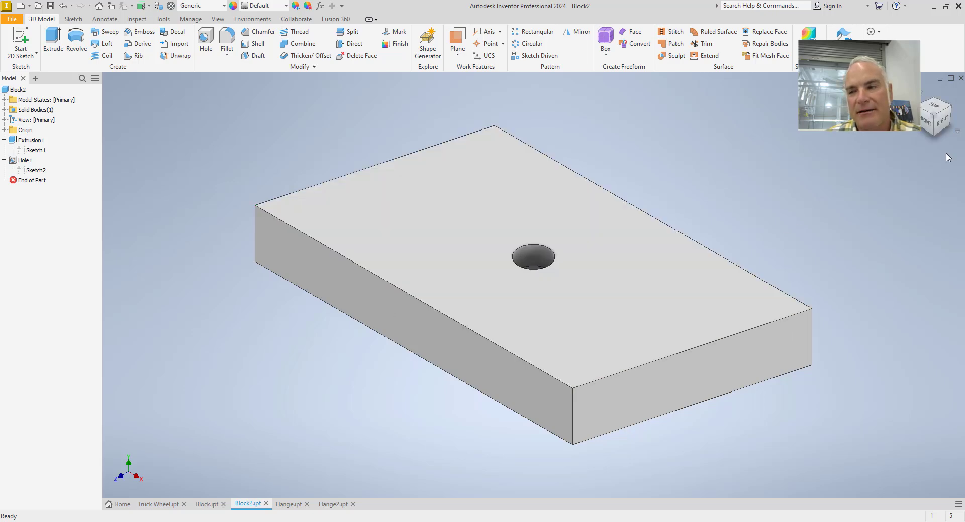
left_click(935, 110)
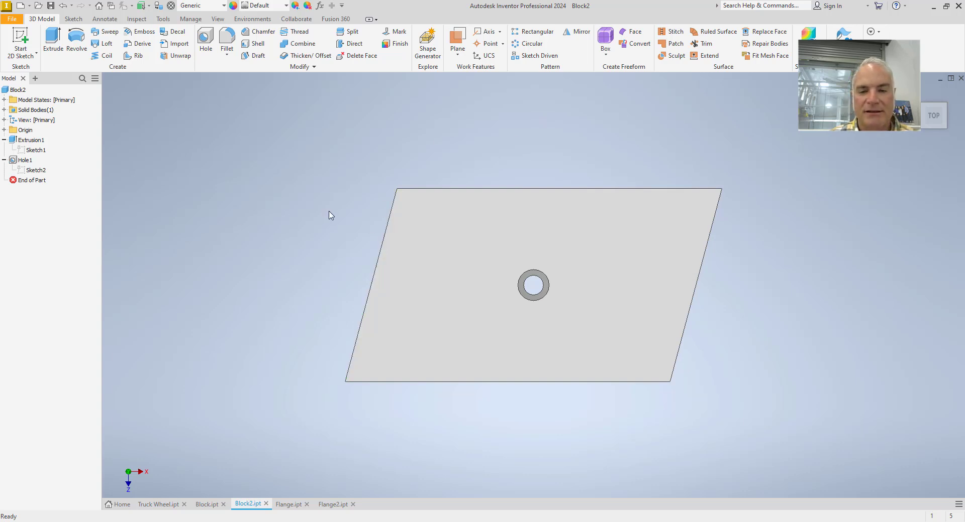
key("F6")
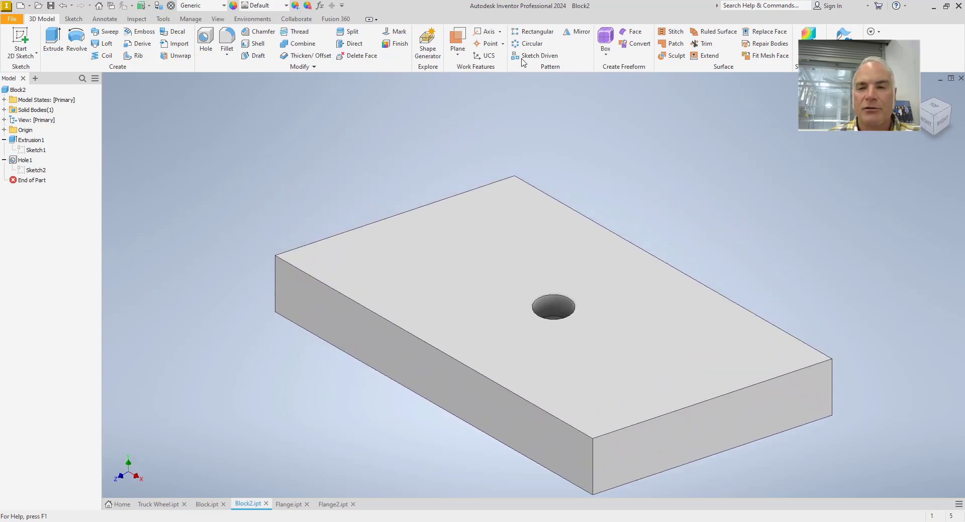
- Pattern Block2's centre hole along the back edge: 3 copies, 1.25 apart, midplane
left_click(533, 31)
left_click(565, 302)
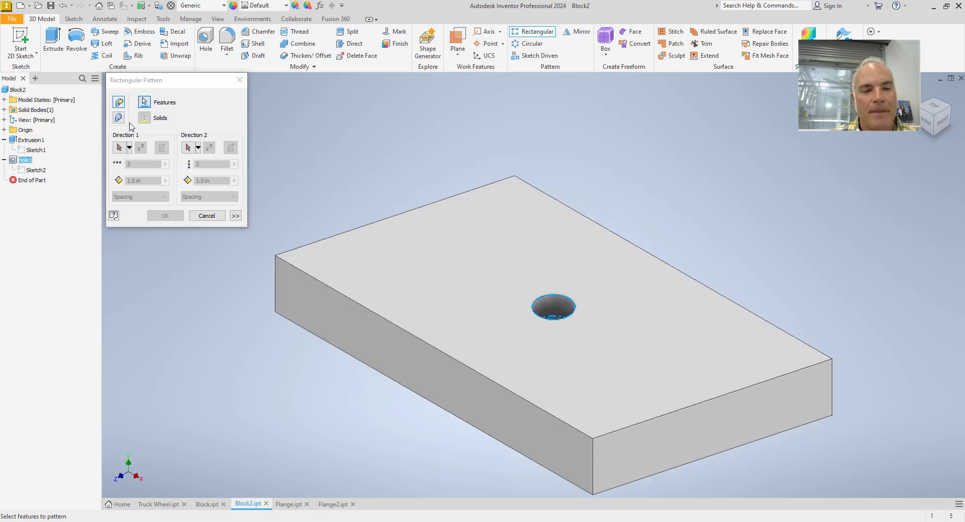
left_click(119, 148)
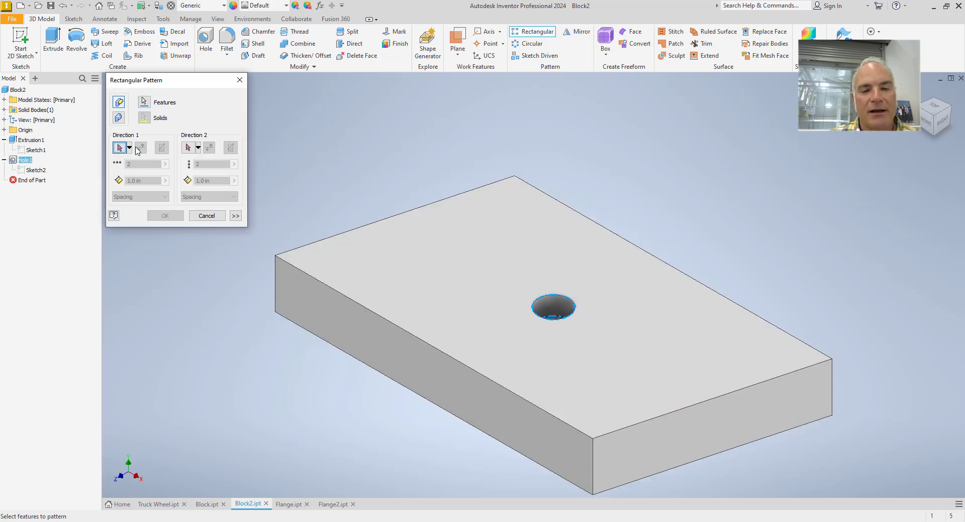
left_click(401, 214)
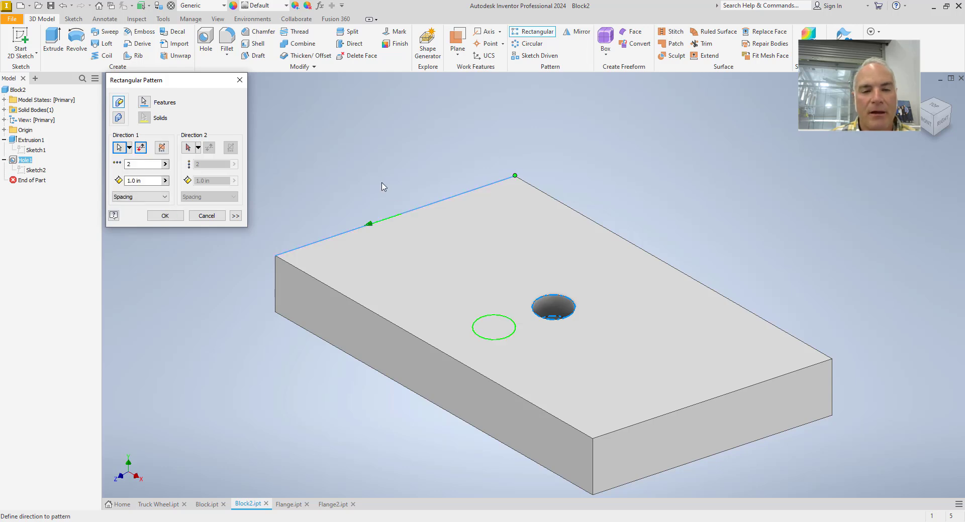
left_click(143, 164)
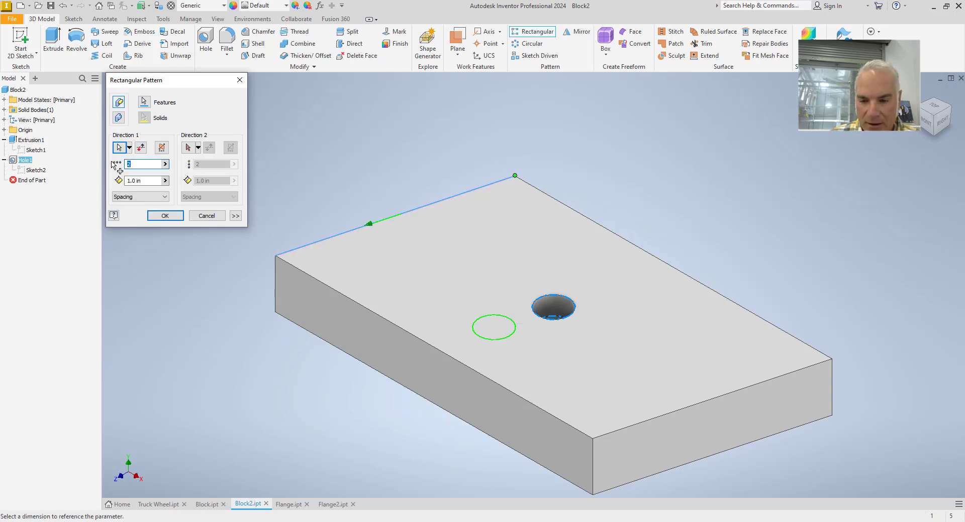
type("3")
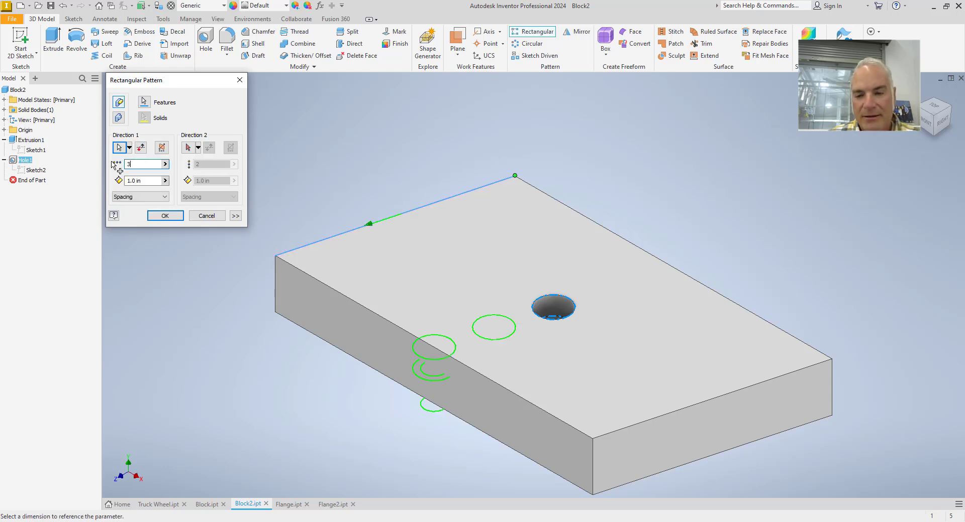
left_click(161, 150)
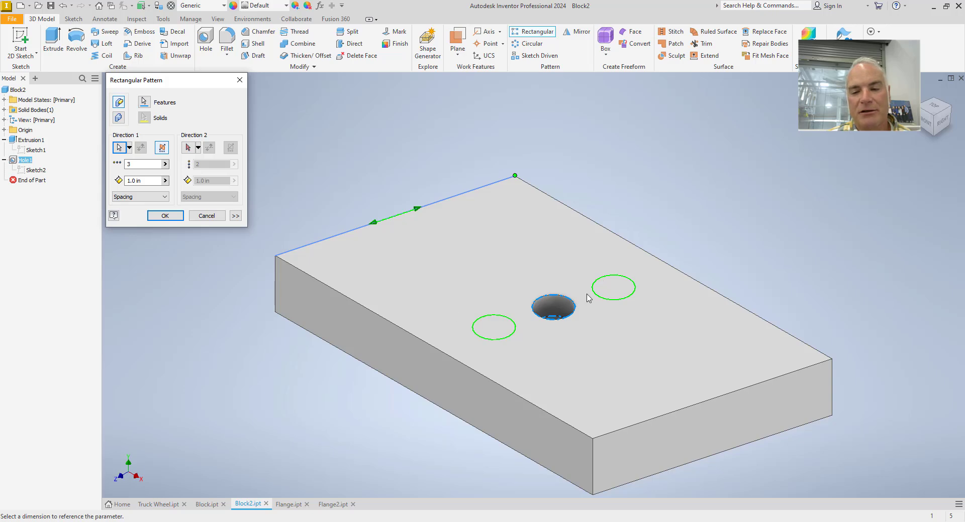
left_click(142, 181)
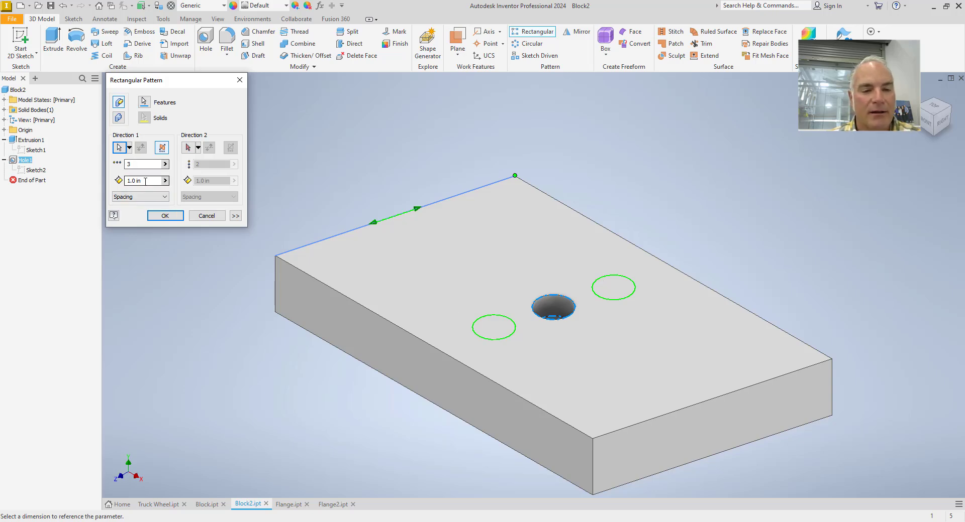
type("1.25")
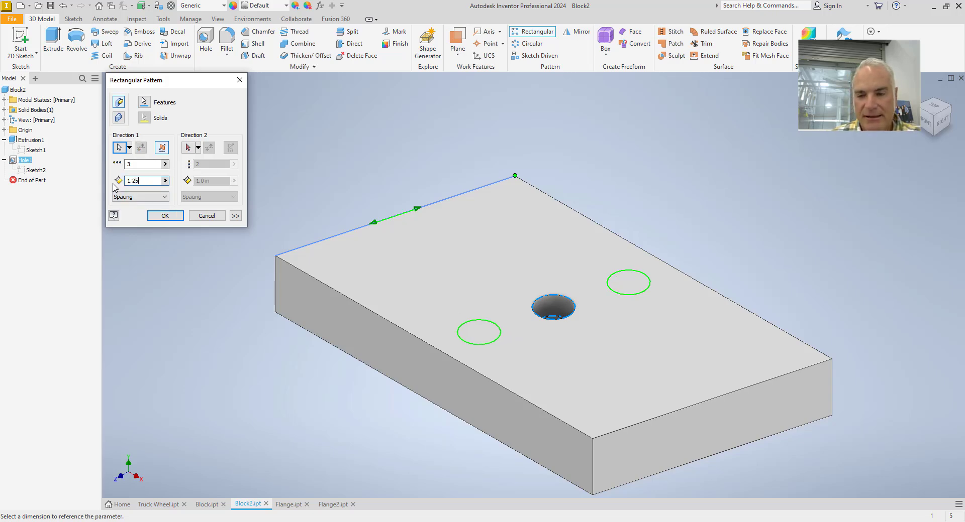
- Add Direction 2 along the front edge with 5 copies 1.25 apart, midplane, and finish
left_click(188, 147)
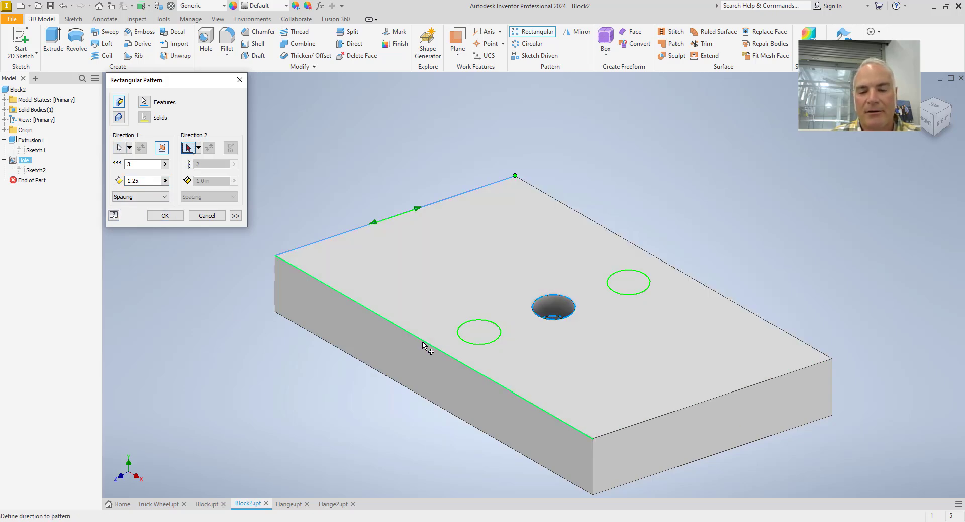
left_click(423, 346)
double_click(211, 164)
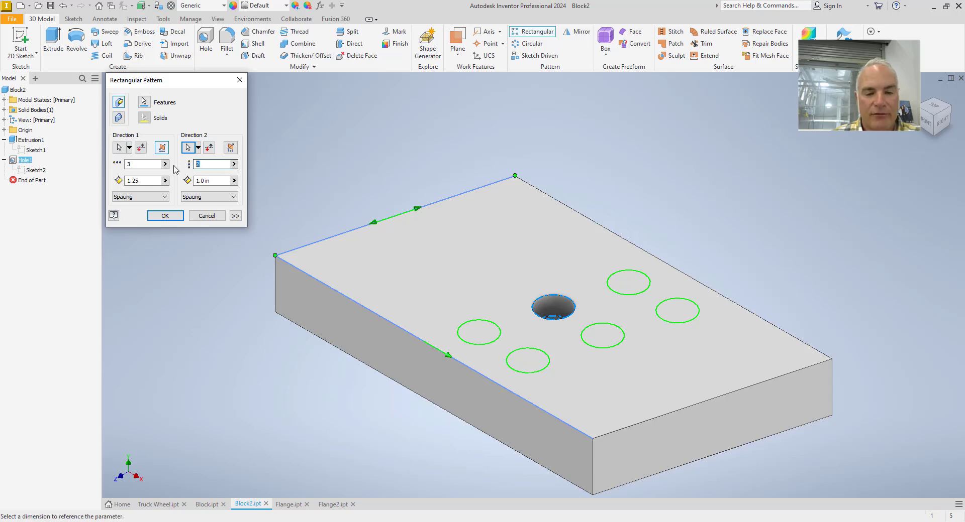
type("5")
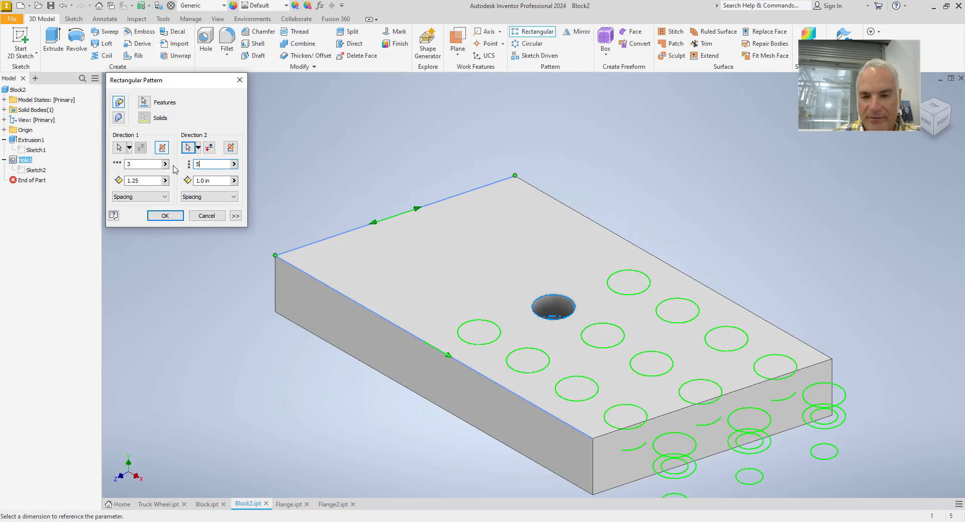
left_click(229, 147)
double_click(214, 180)
type("1.25")
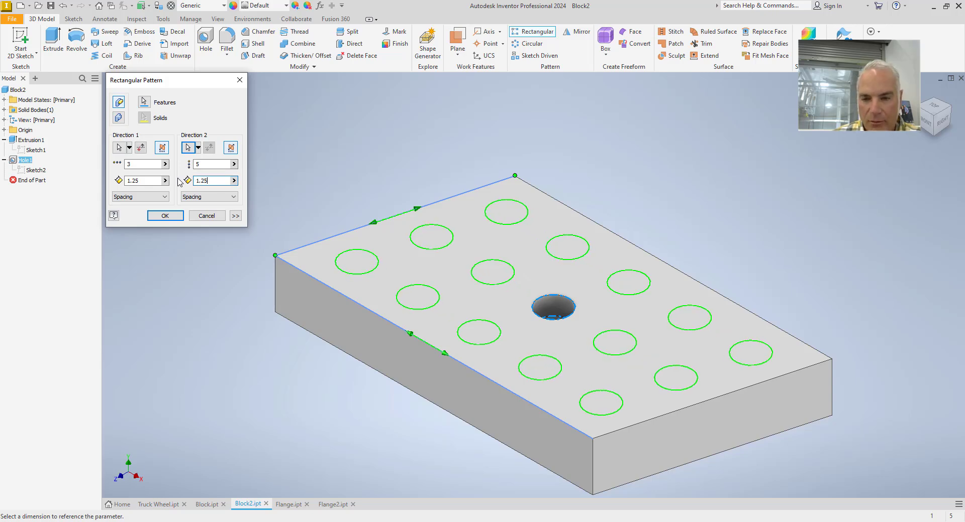
left_click(176, 215)
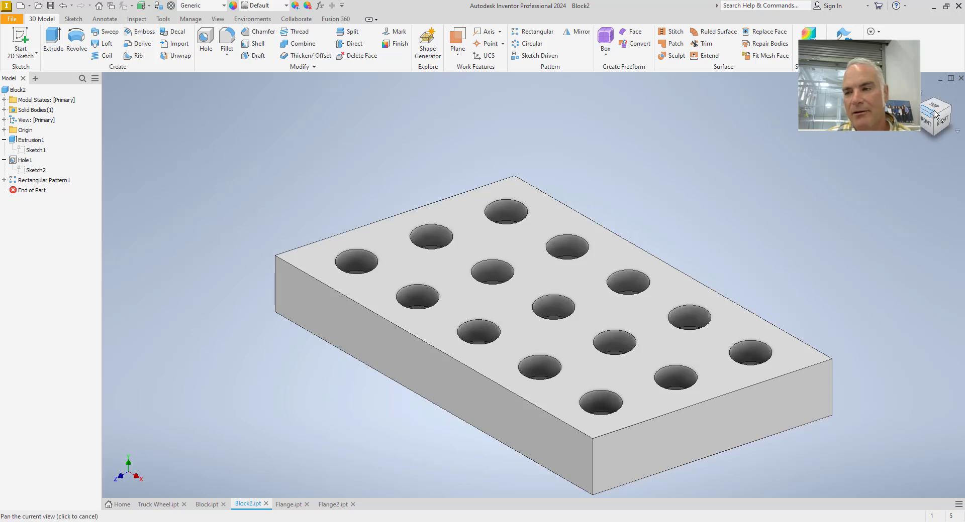
- View Block2's 15-hole grid from the top, rotated horizontal, then switch to Flange.ipt
left_click_drag(935, 108, 868, 154)
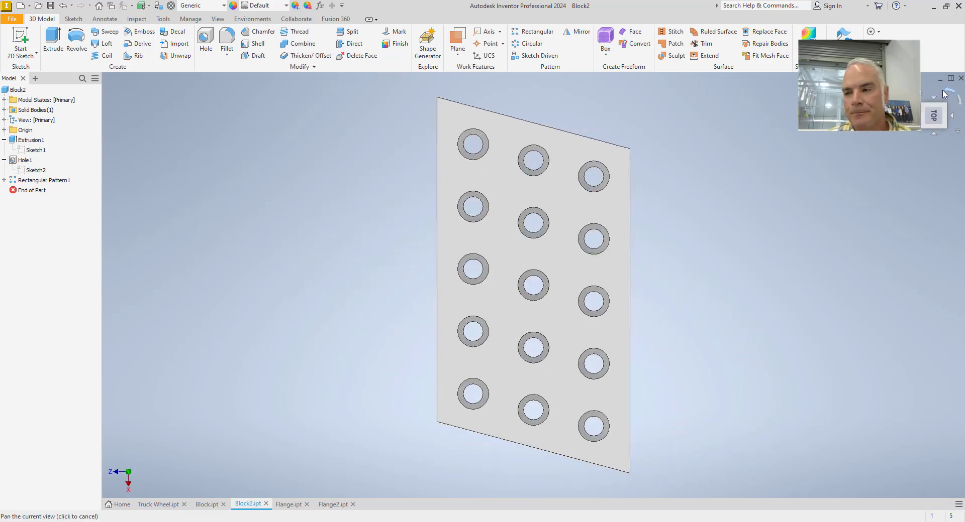
left_click(946, 96)
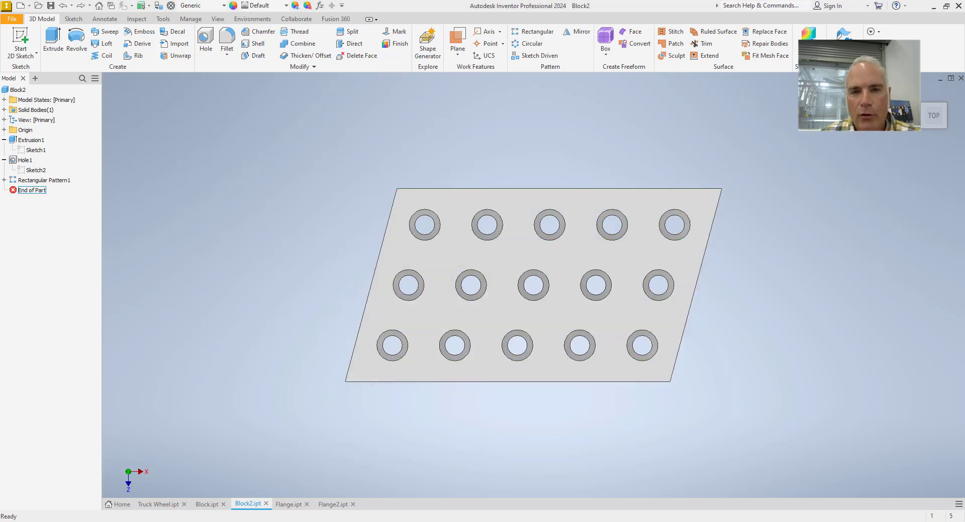
left_click(290, 505)
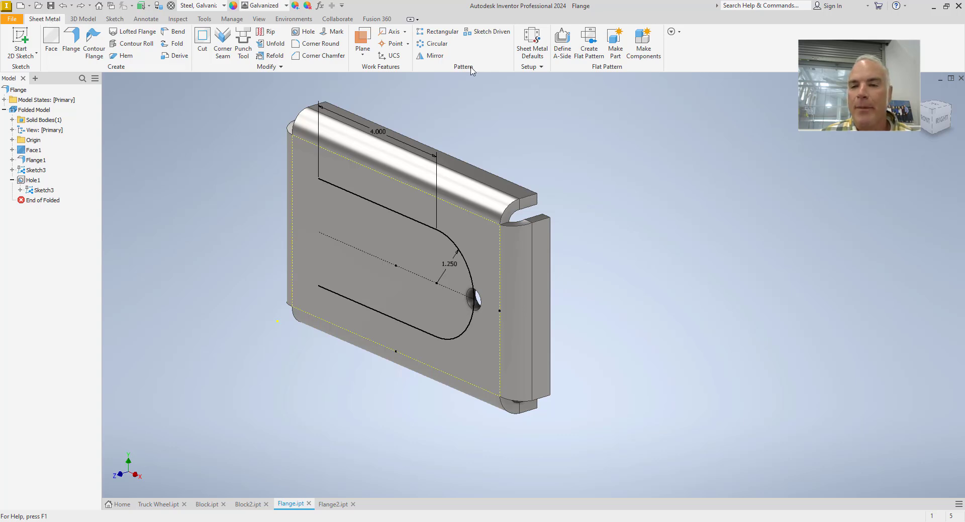
- Start a rectangular pattern of the Flange hole directed along the U-shaped slot path
left_click(442, 32)
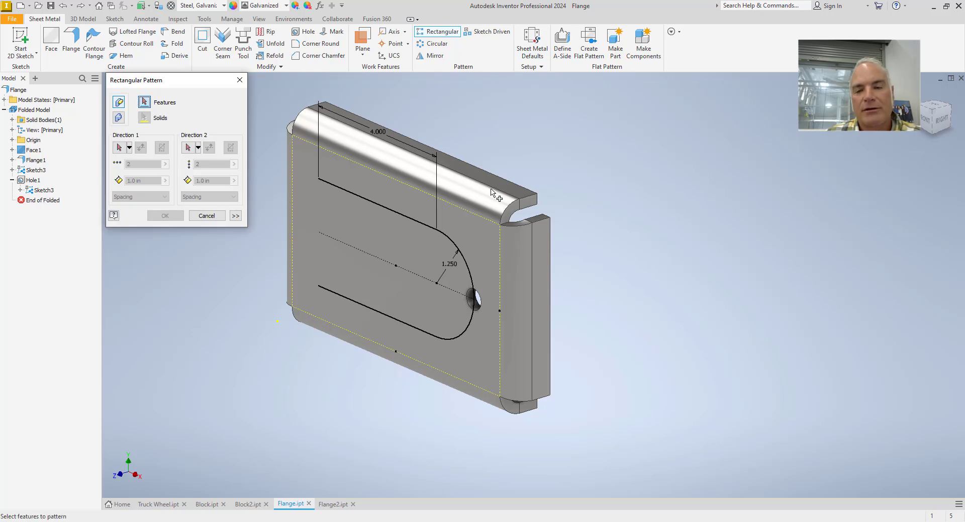
left_click(478, 296)
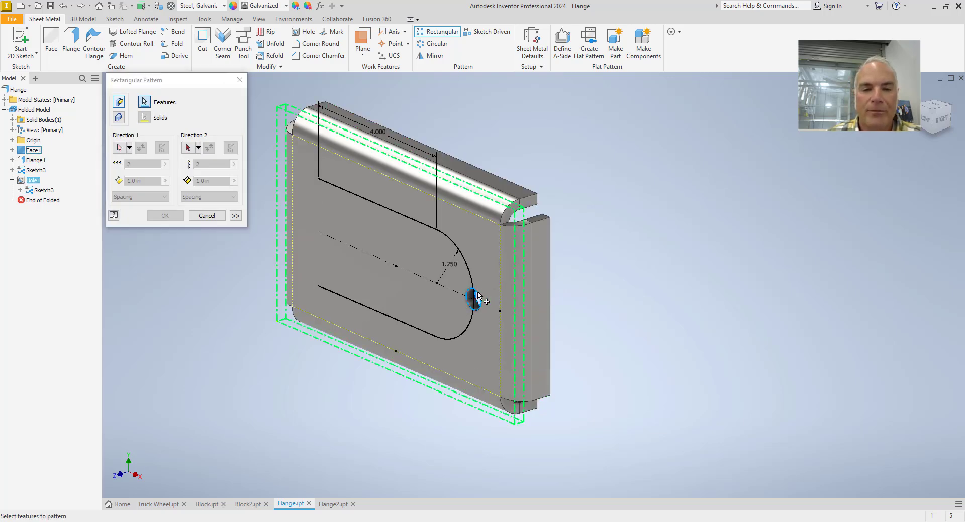
left_click(120, 148)
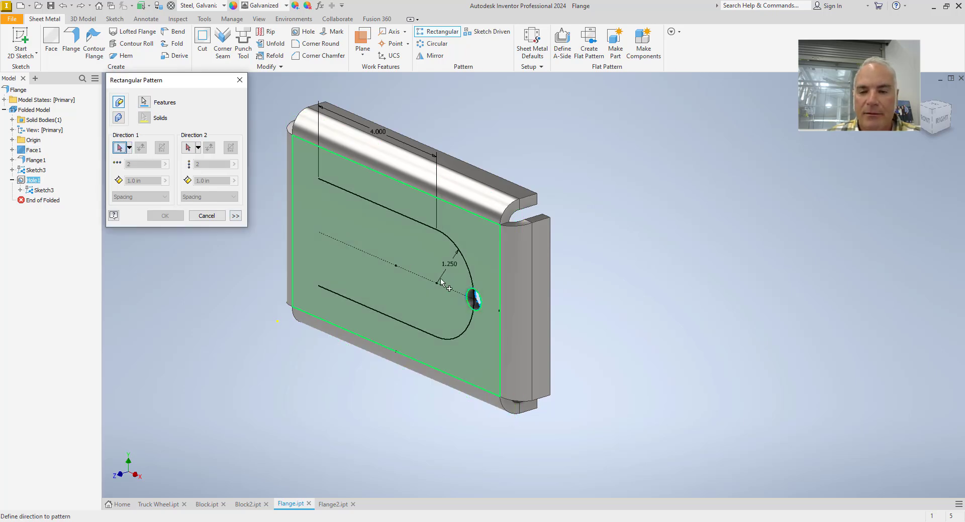
left_click(470, 277)
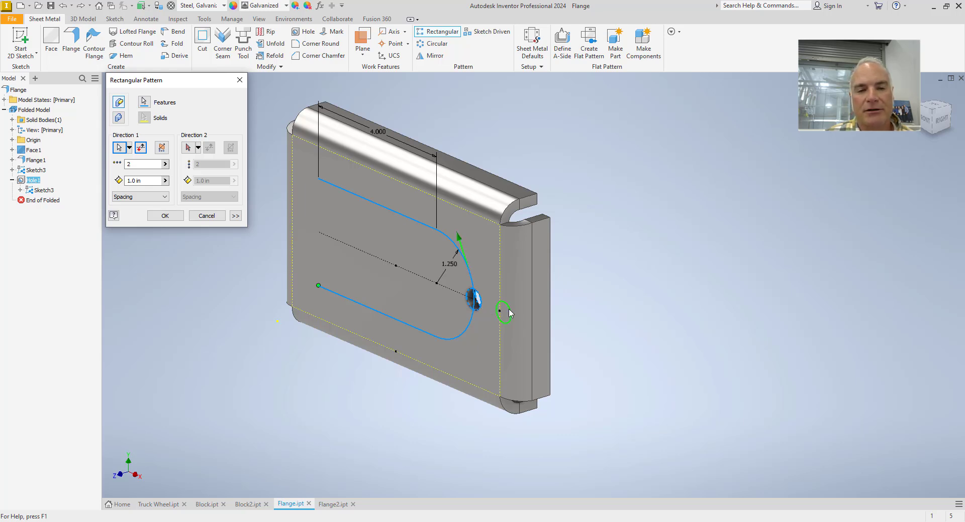
- Change the pattern instance count from 5 to 11
left_click(123, 164)
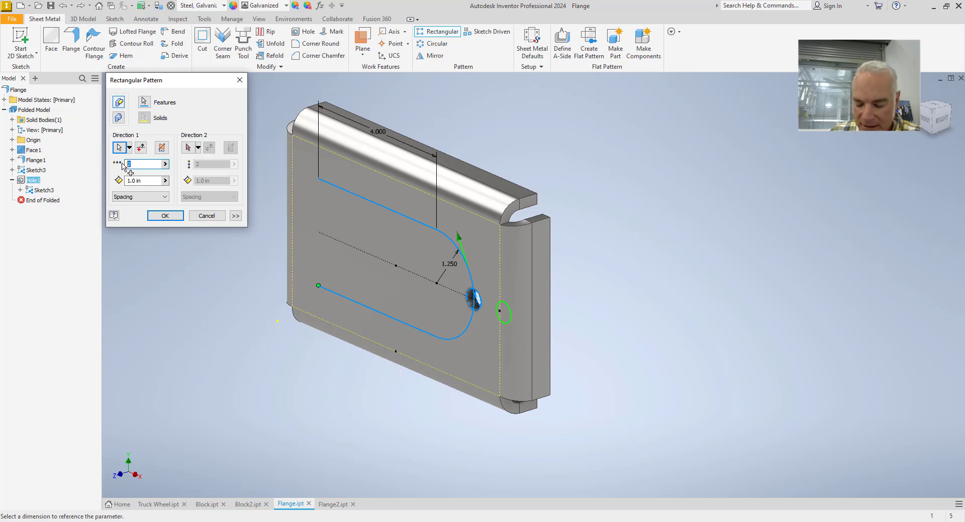
type("5")
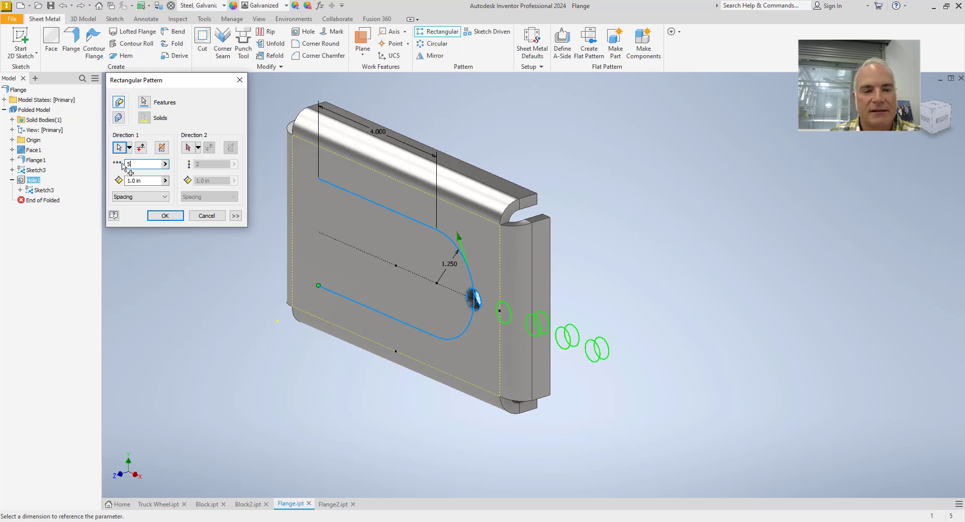
left_click_drag(130, 166, 117, 162)
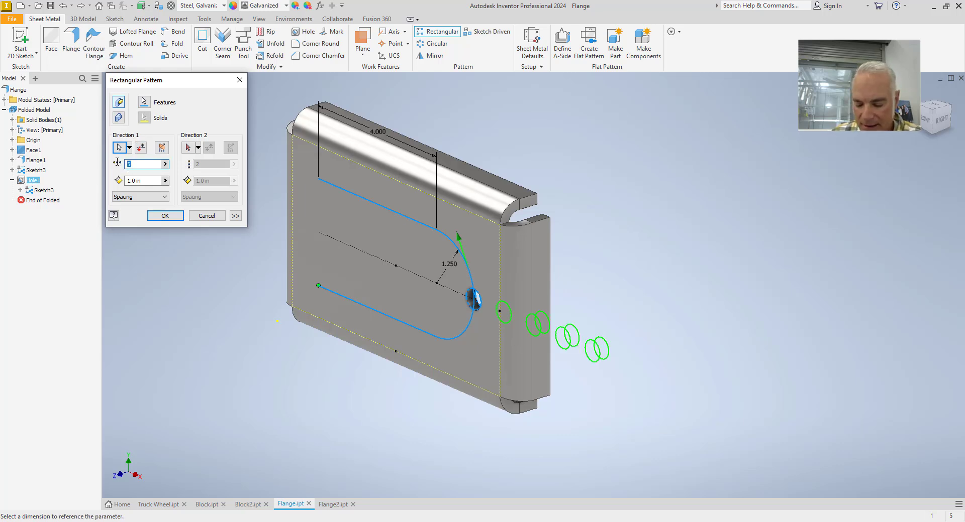
type("11")
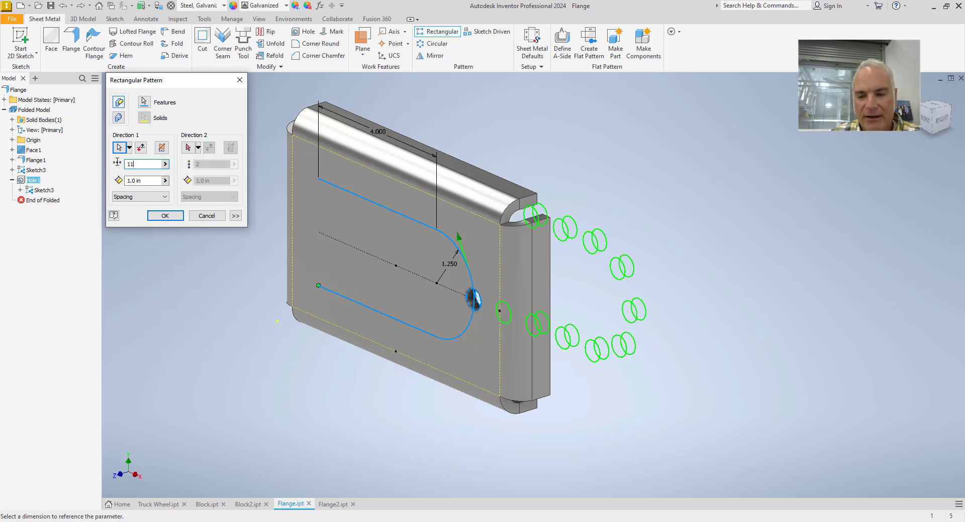
- Start the path pattern at the original hole, make it Midplane with 13 instances, and create it
left_click(235, 217)
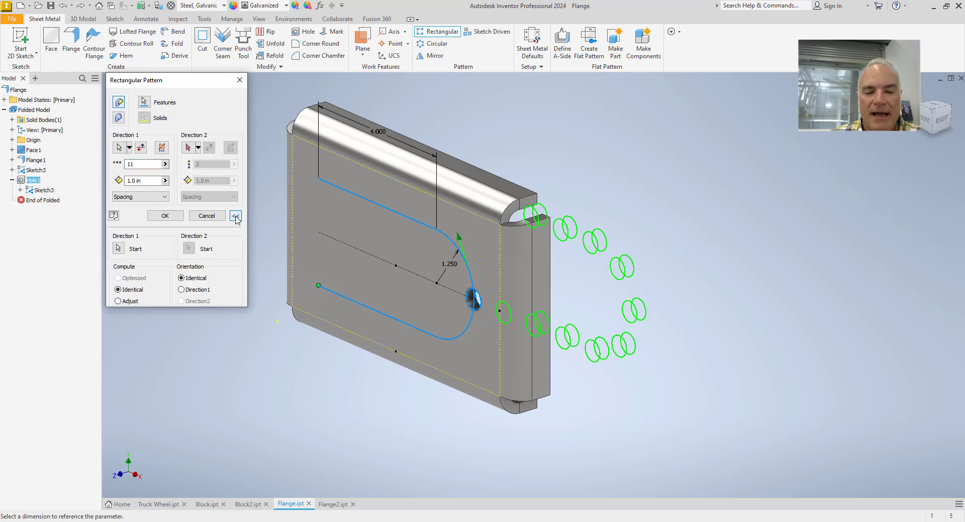
left_click(120, 250)
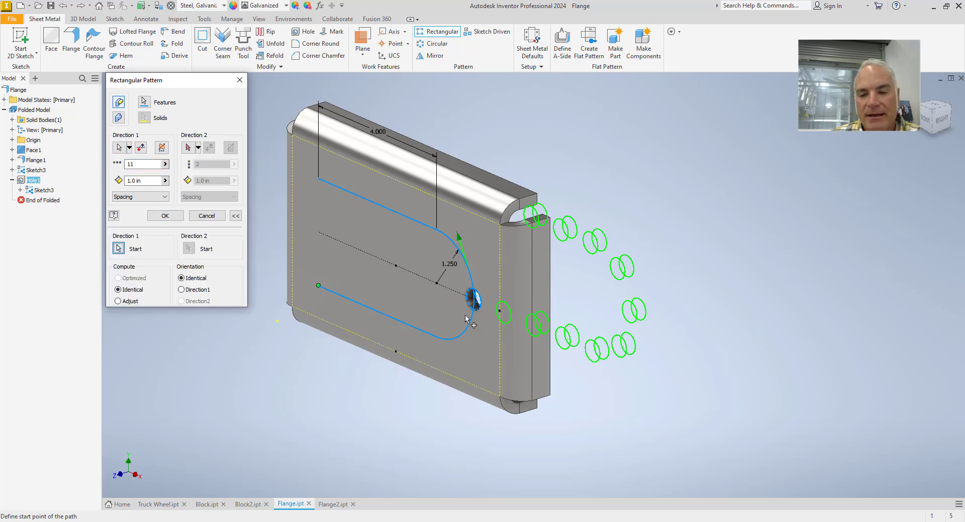
left_click(474, 302)
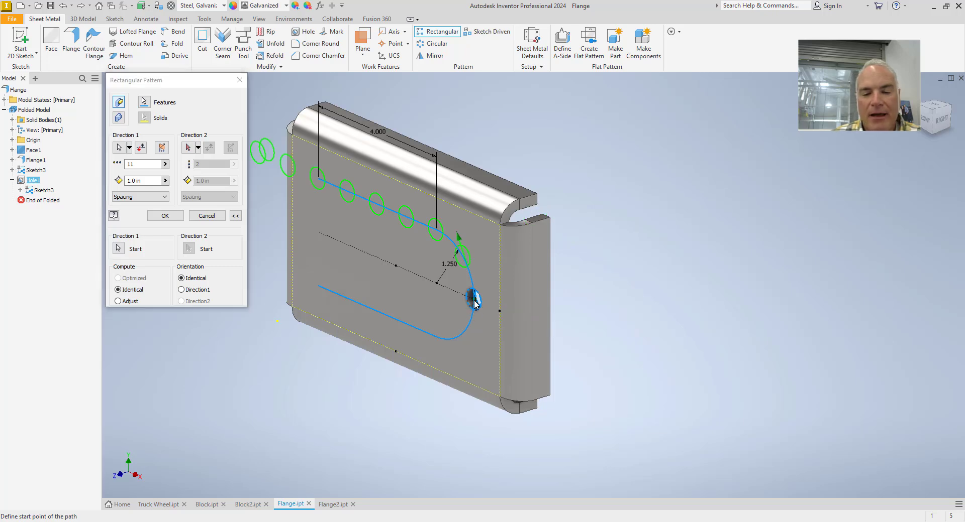
left_click(162, 148)
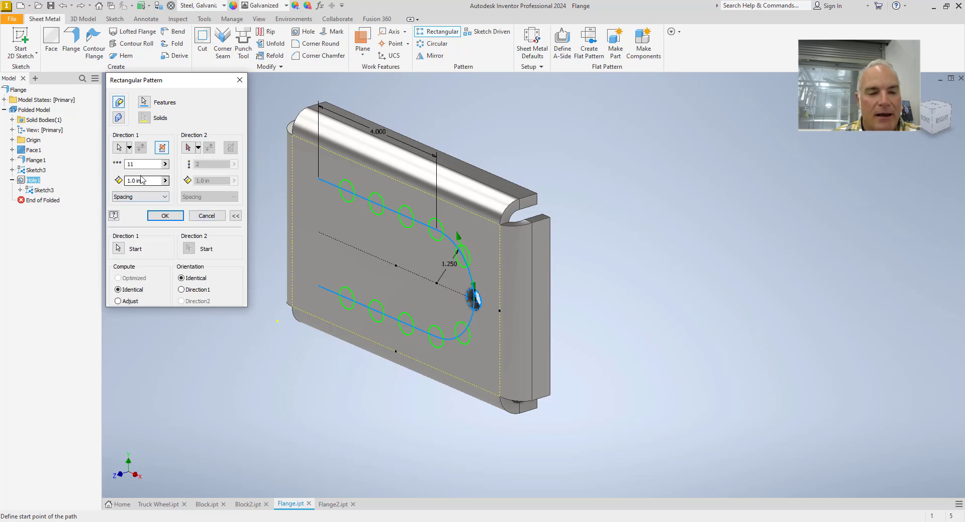
double_click(122, 165)
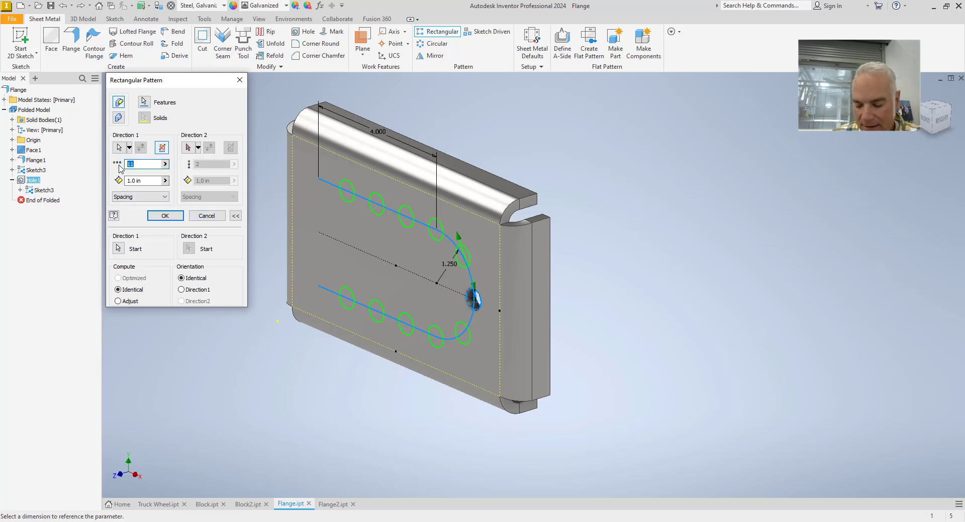
type("13")
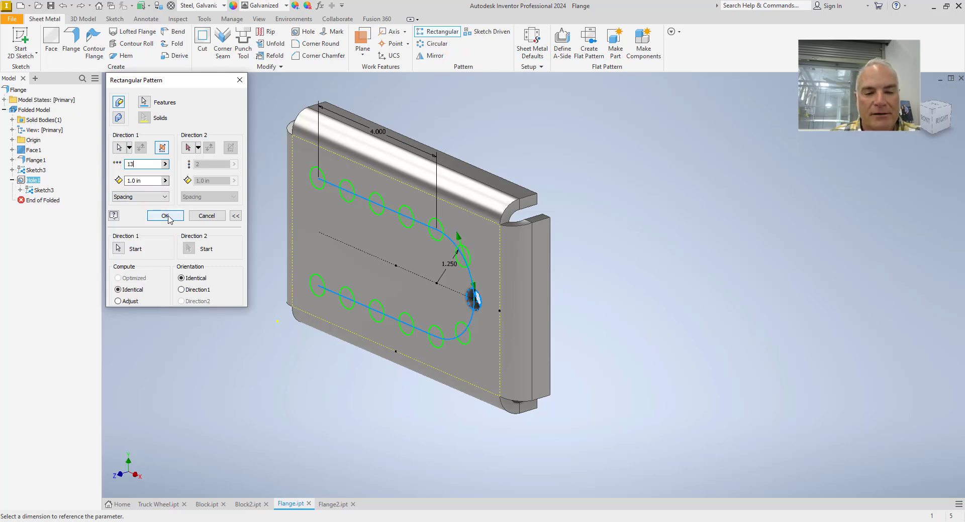
left_click(167, 216)
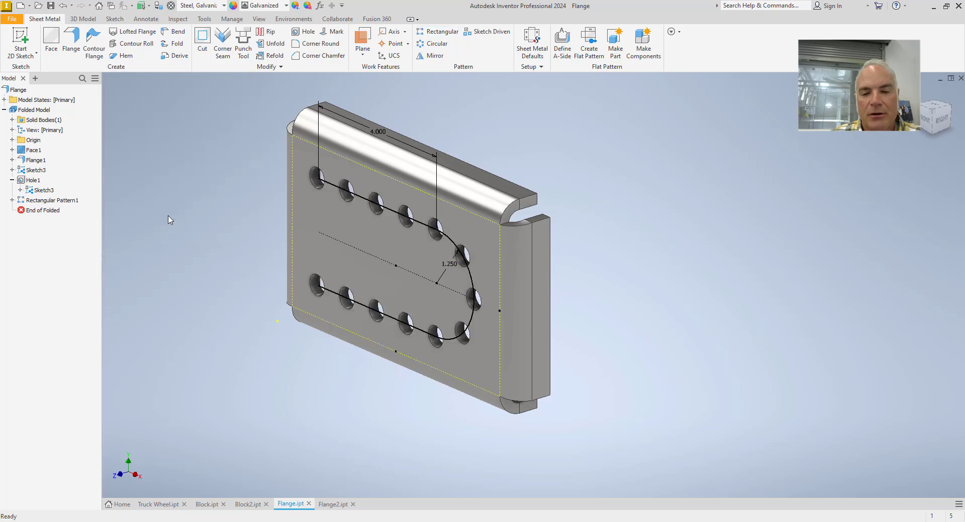
- View the Flange from the front, zoom in, and turn off Sketch3's visibility
left_click(931, 121)
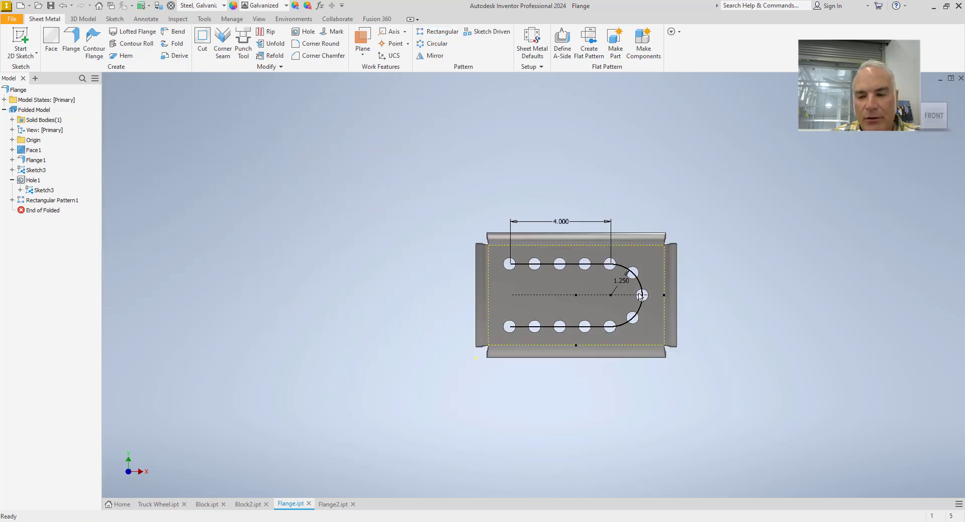
scroll(641, 297, "up", 4)
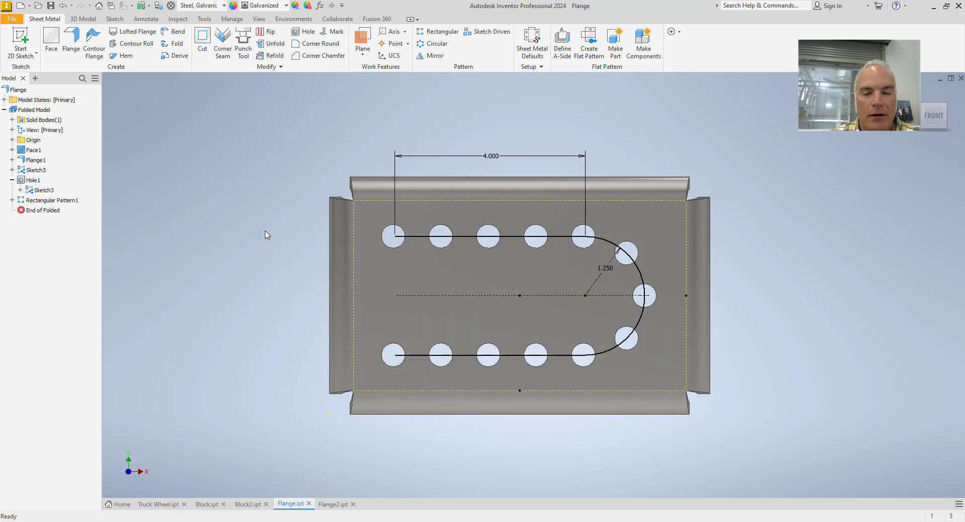
right_click(47, 191)
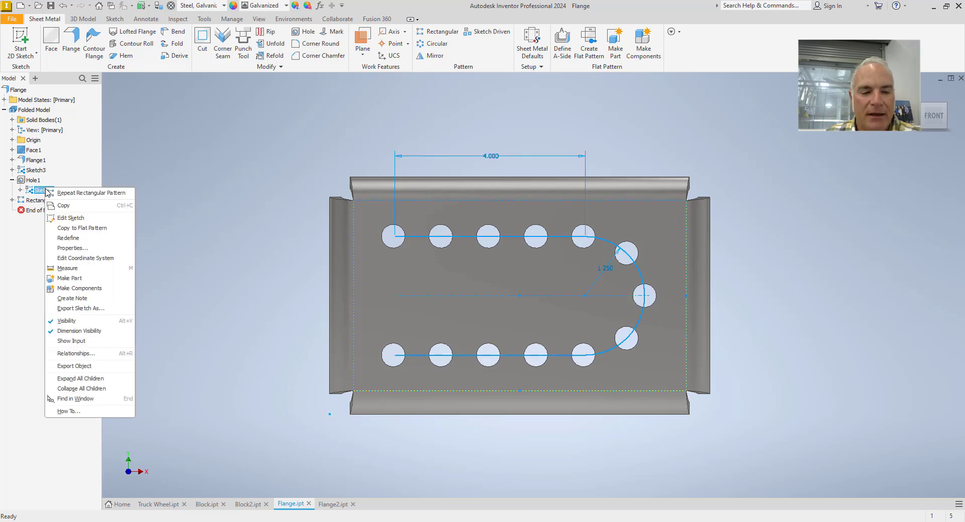
left_click(71, 319)
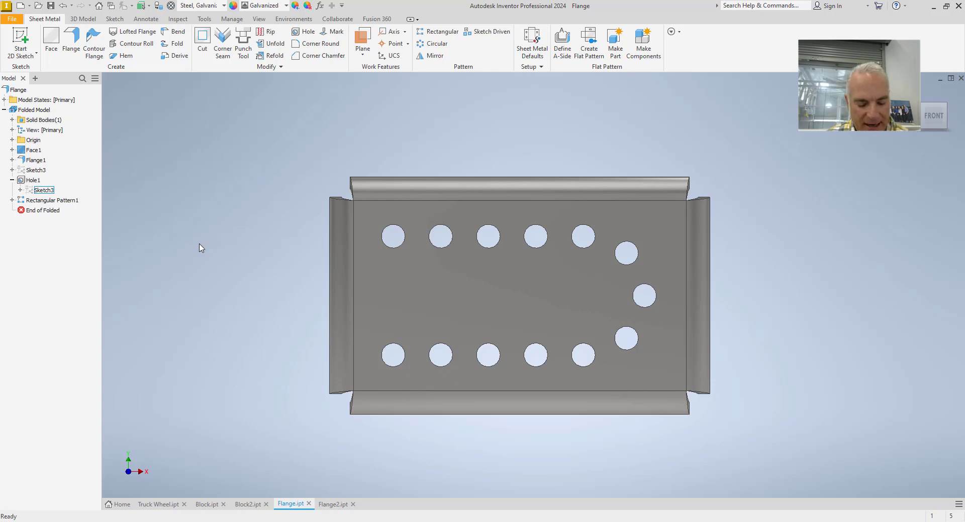
- Switch to Flange2.ipt and inspect its hole and 5.500 × 2.750 rectangle sketch
left_click(333, 504)
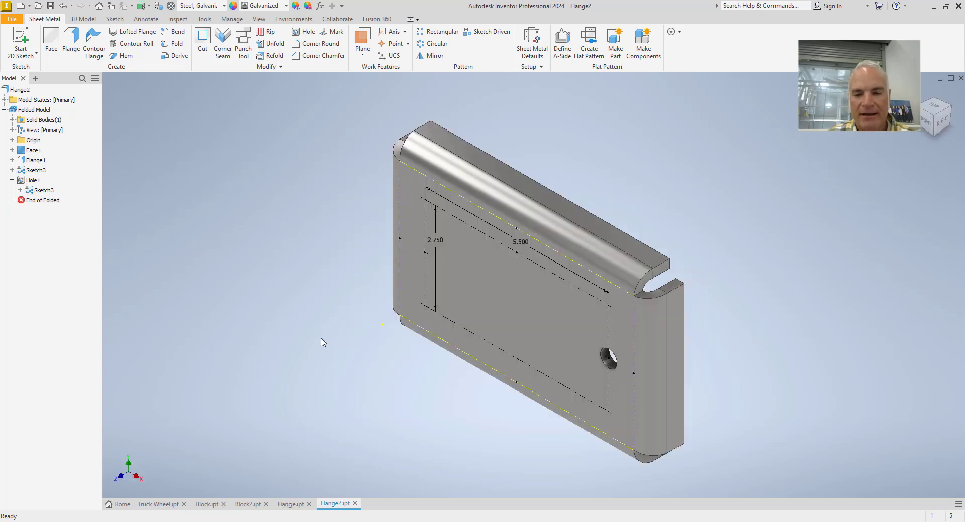
scroll(516, 357, "up", 4)
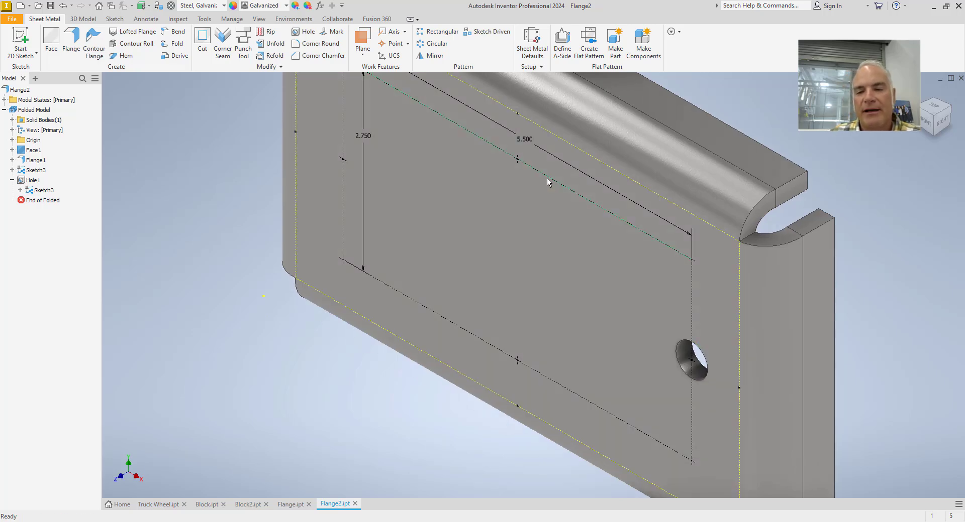
middle_click_drag(520, 165, 555, 209)
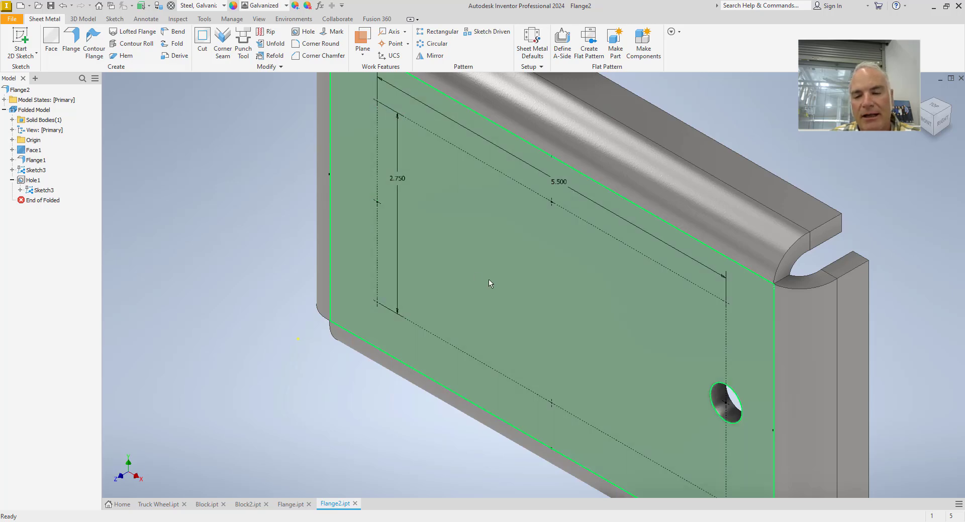
scroll(505, 286, "down", 3)
middle_click_drag(498, 285, 493, 284)
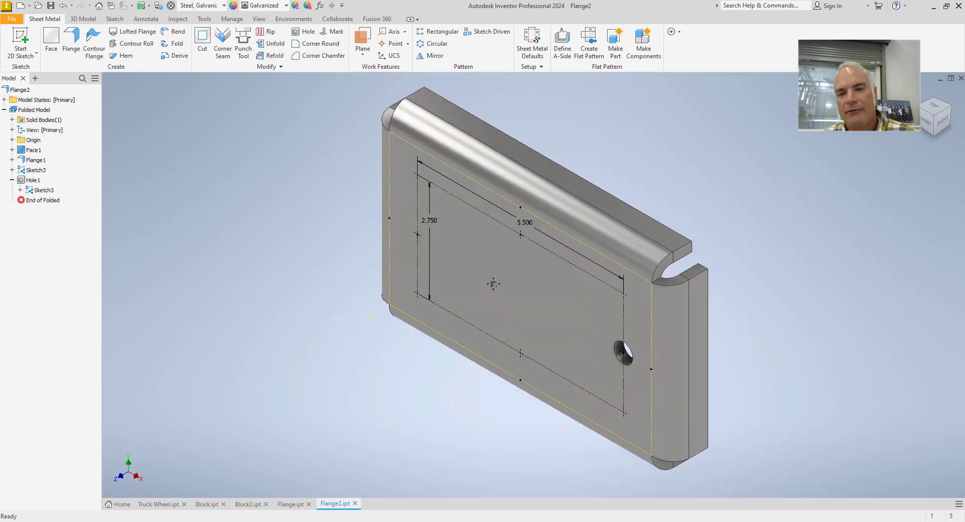
mouse_move(493, 283)
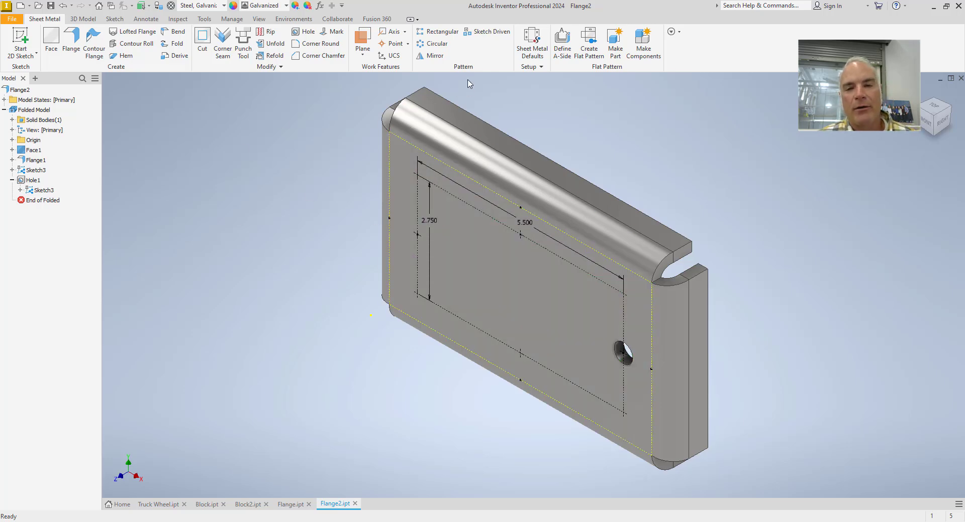
- Create a Sketch Driven pattern of Hole1 across all 8 sketch points on Flange2
left_click(476, 37)
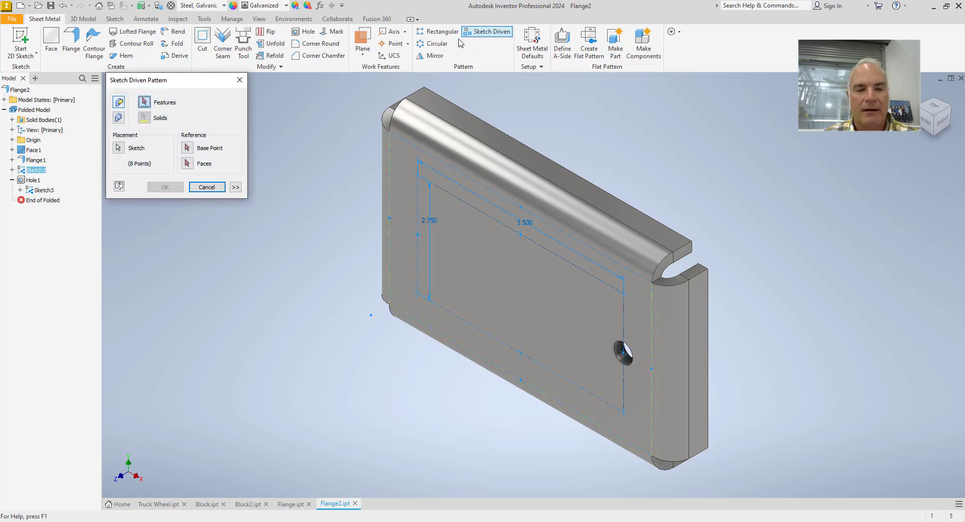
left_click(629, 361)
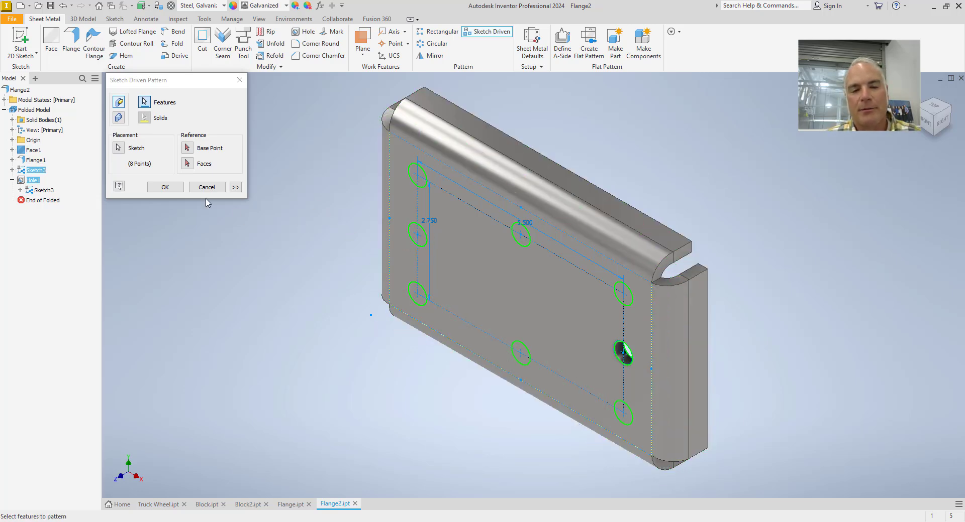
left_click(168, 191)
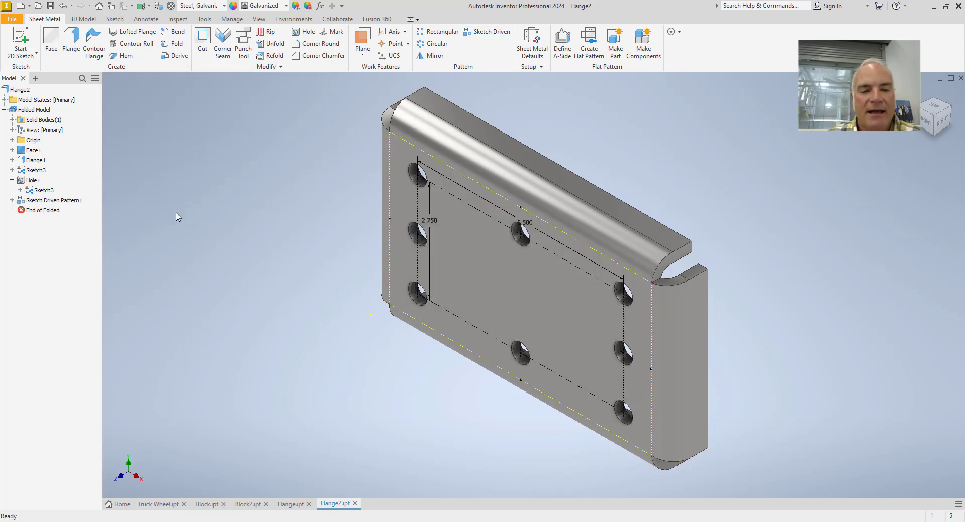
- Turn off Sketch3's visibility on Flange2 from the model browser
right_click(42, 190)
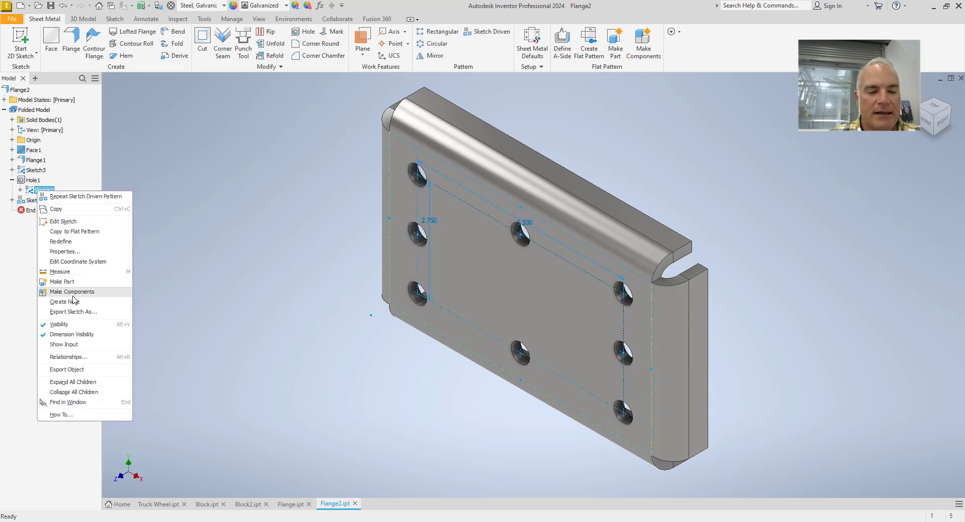
left_click(60, 324)
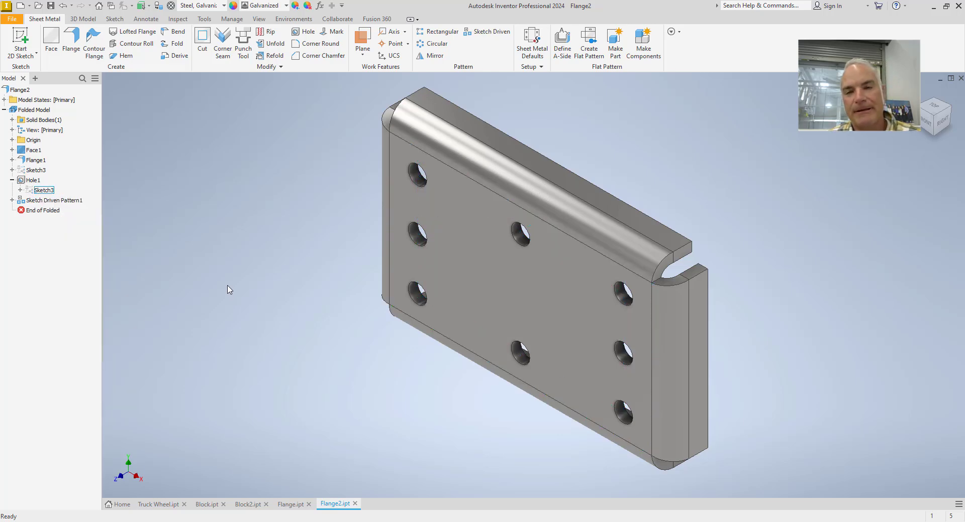